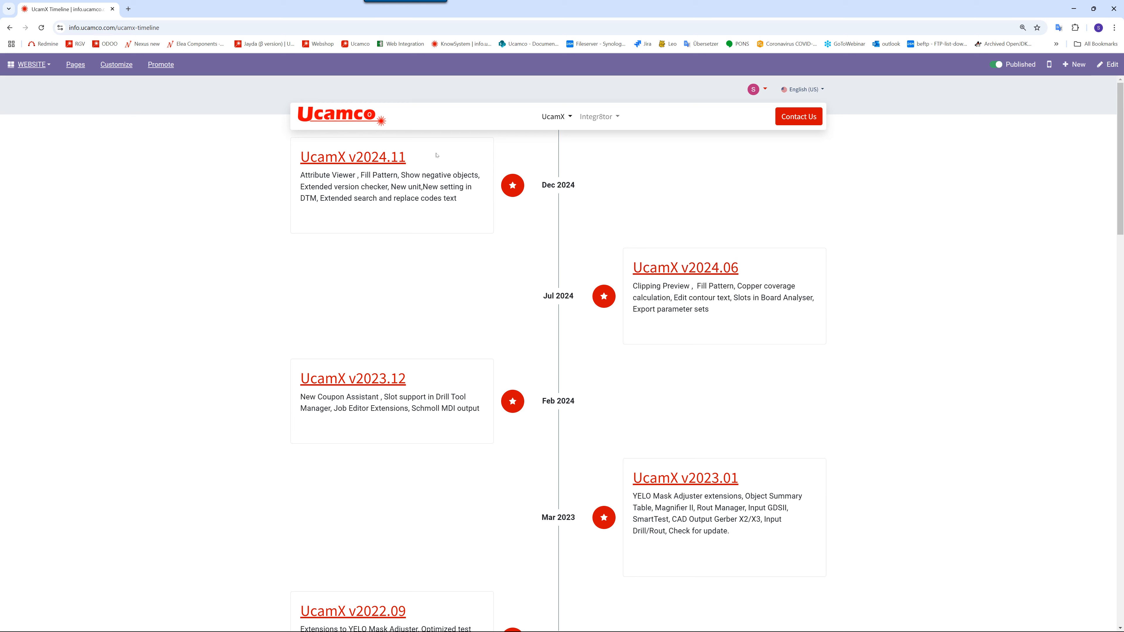
Open the UcamX v2024.11 release notes from the timeline and go to their Attribute Viewer section
click(354, 158)
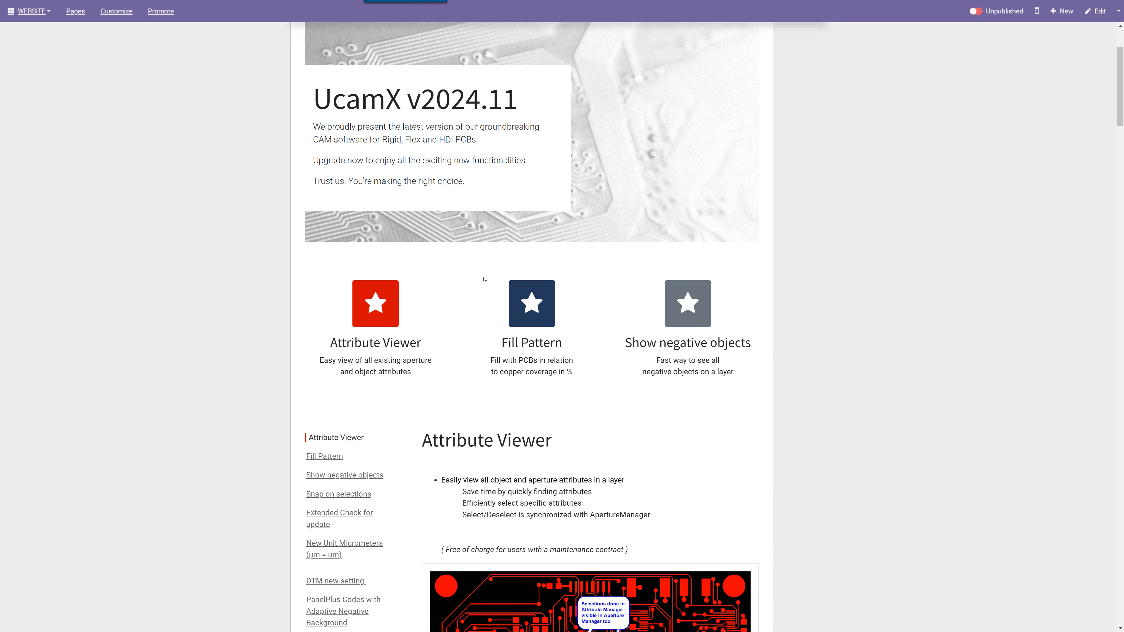
click(348, 439)
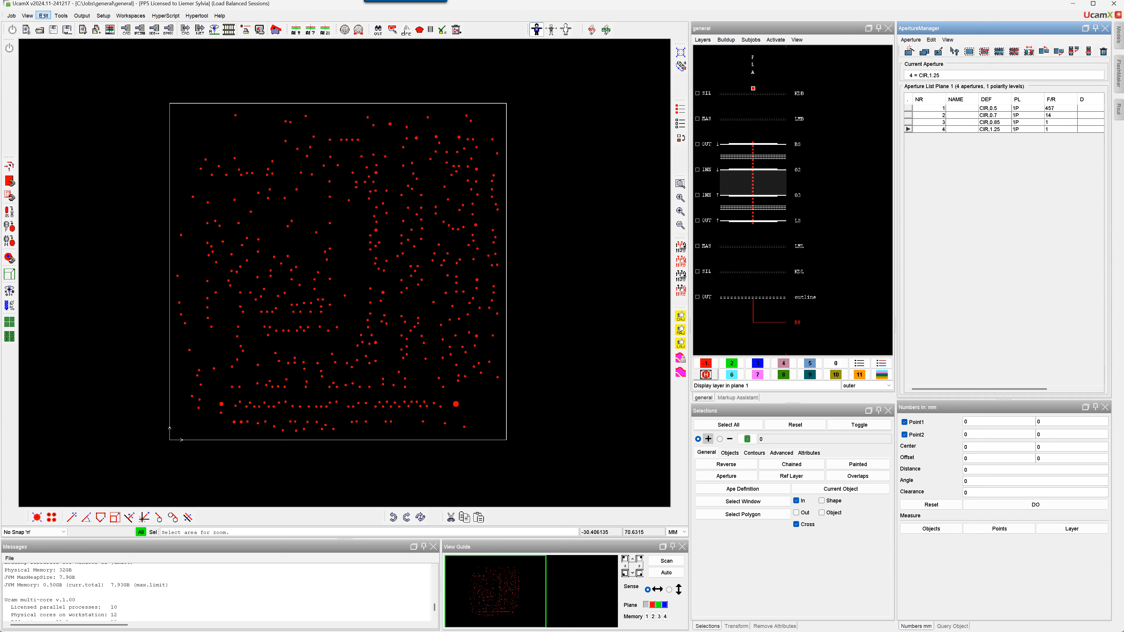
In UcamX, open the Attribute Viewer for layer BP and compare its object and aperture attribute lists
click(27, 16)
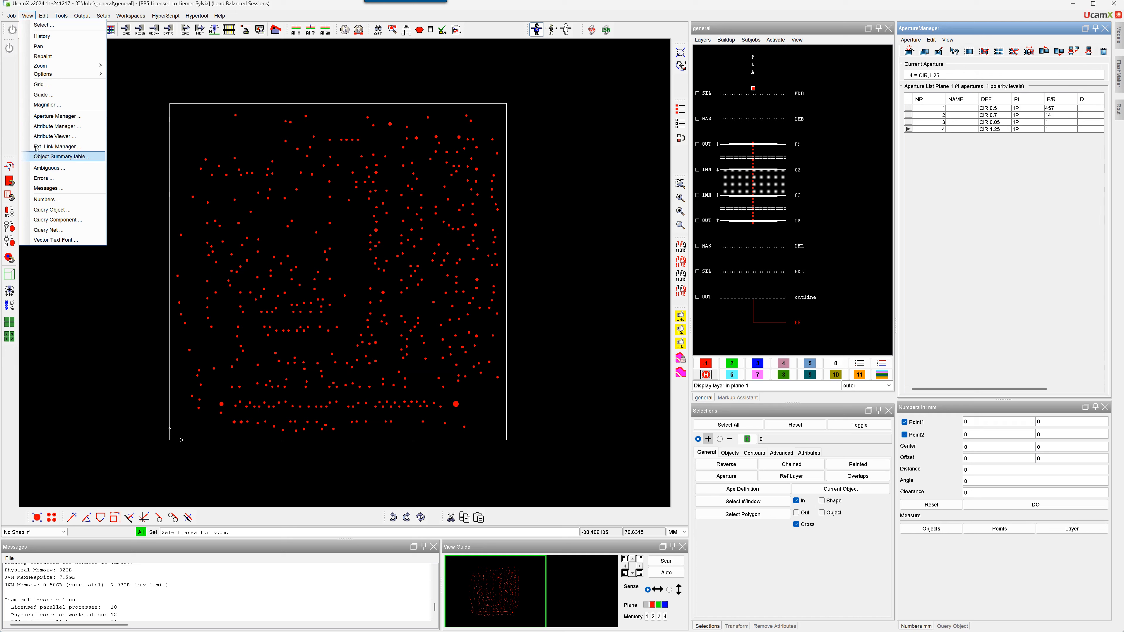
click(48, 137)
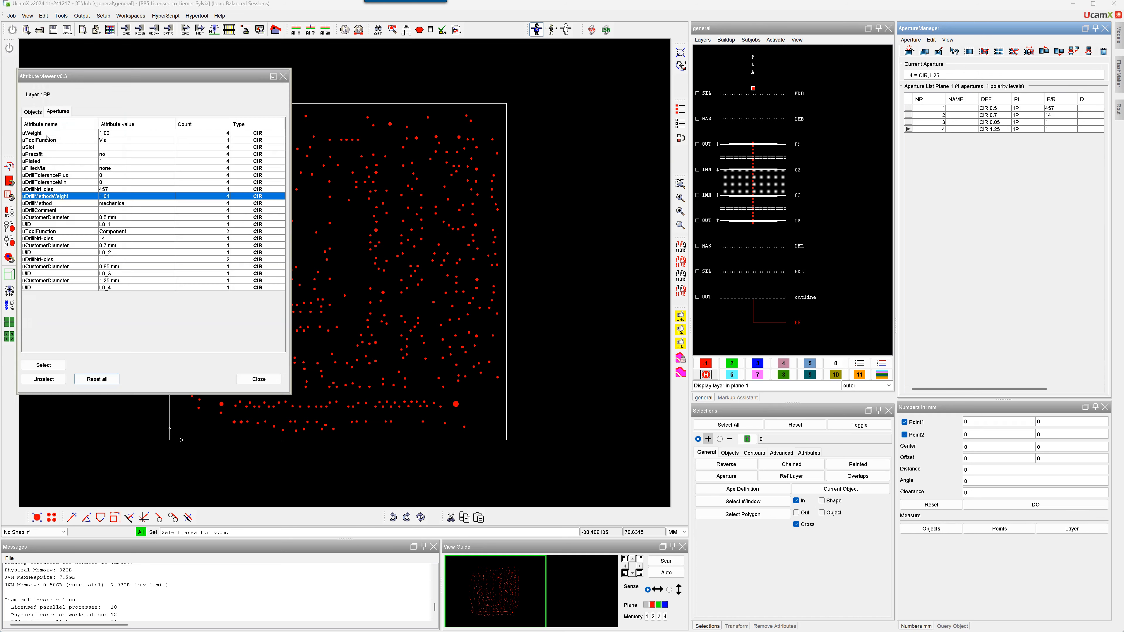
click(36, 113)
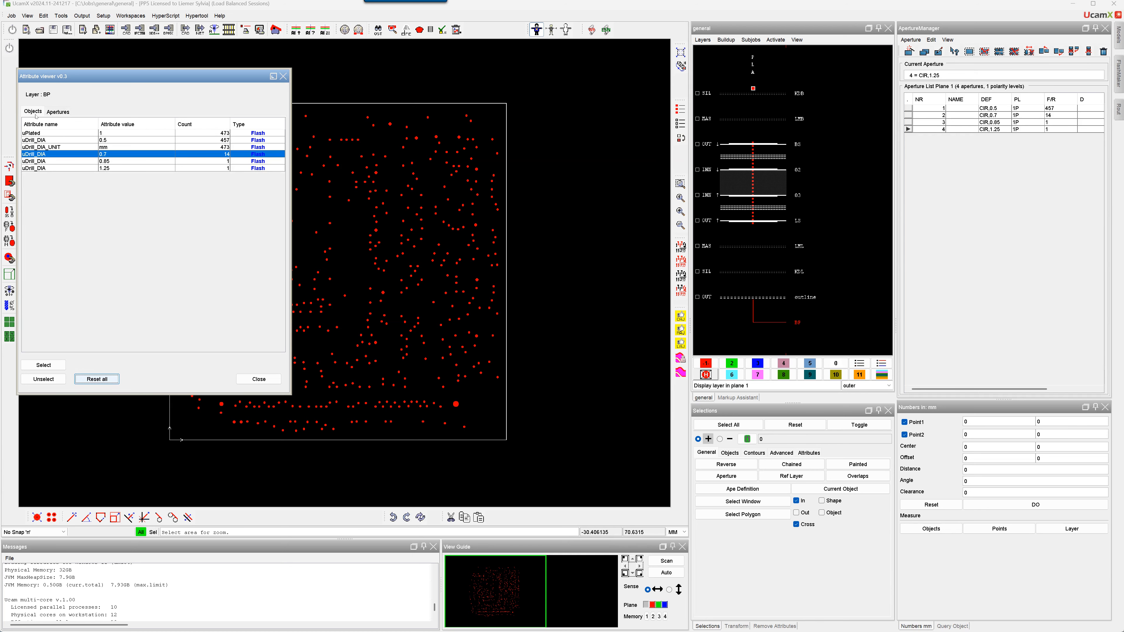
click(64, 113)
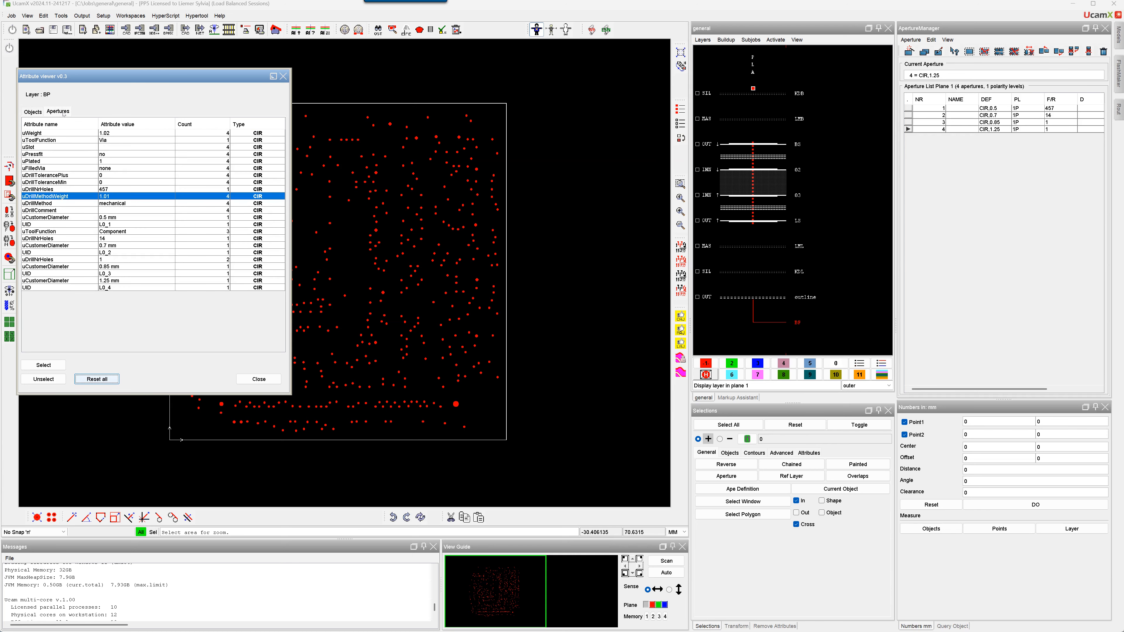
click(32, 112)
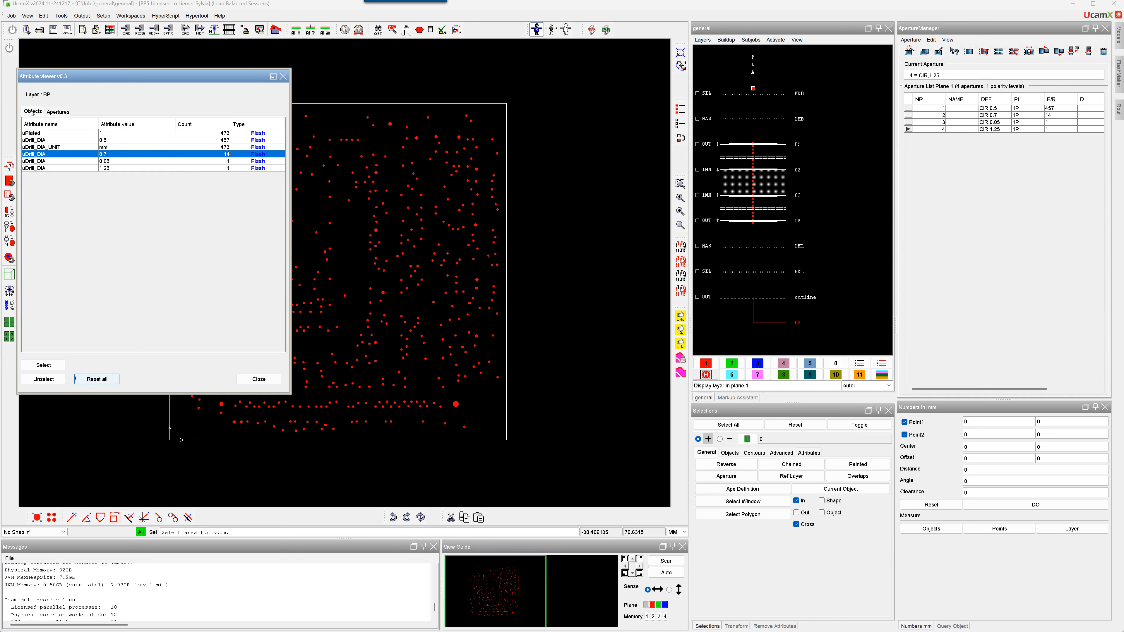
Float the Aperture Manager beside the viewer while selecting and deselecting the objects with uDrill_DIA 0.7
click(44, 365)
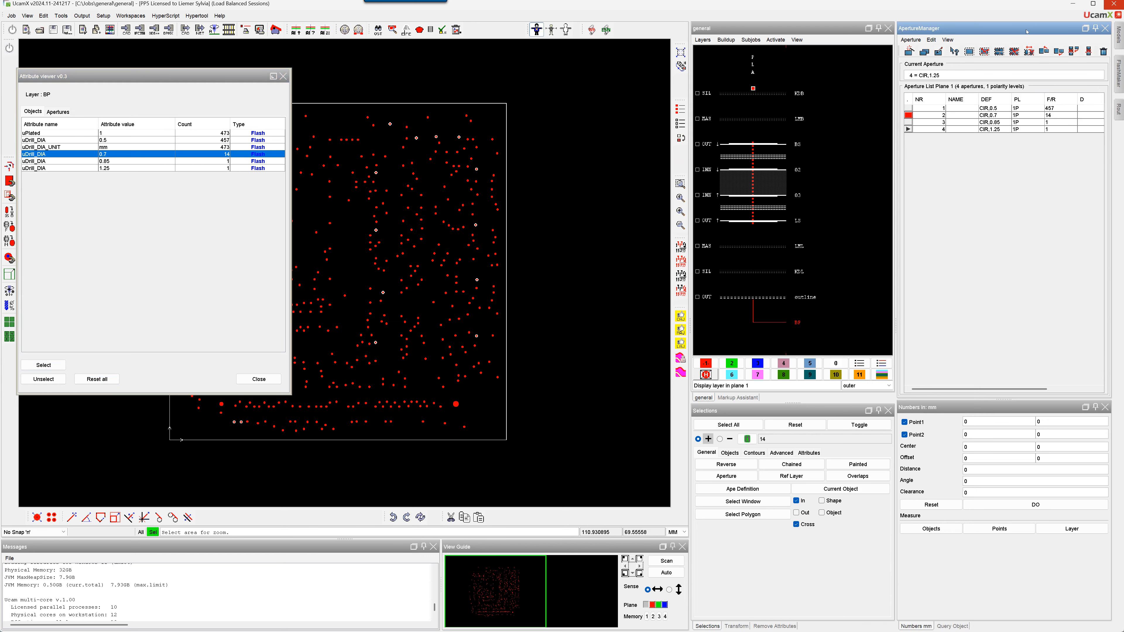
drag(1027, 31, 574, 82)
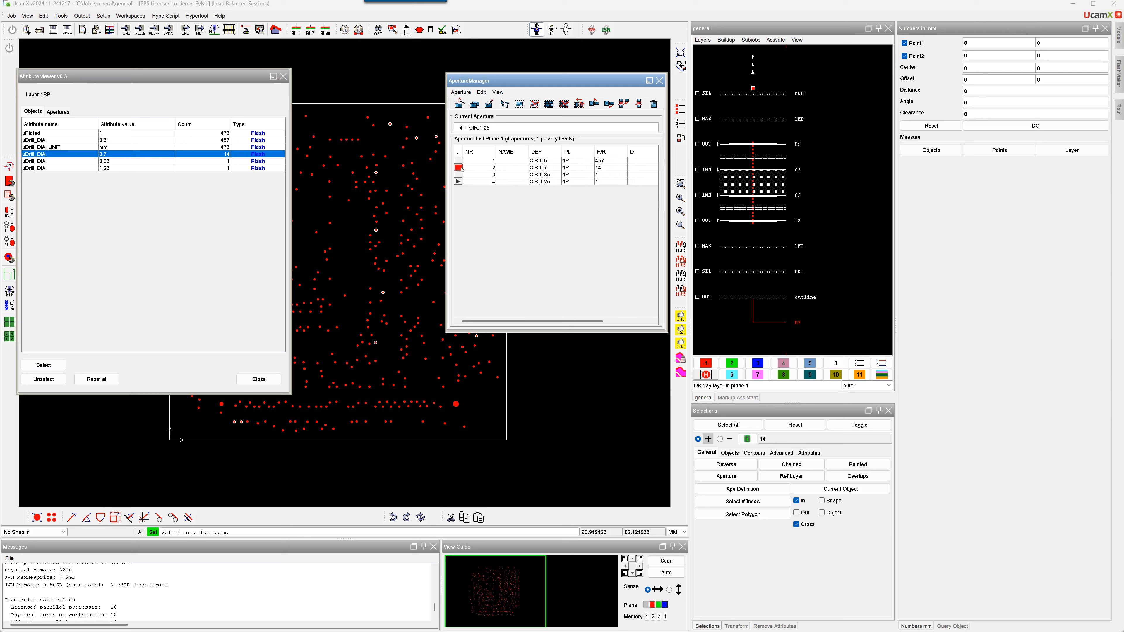
click(51, 380)
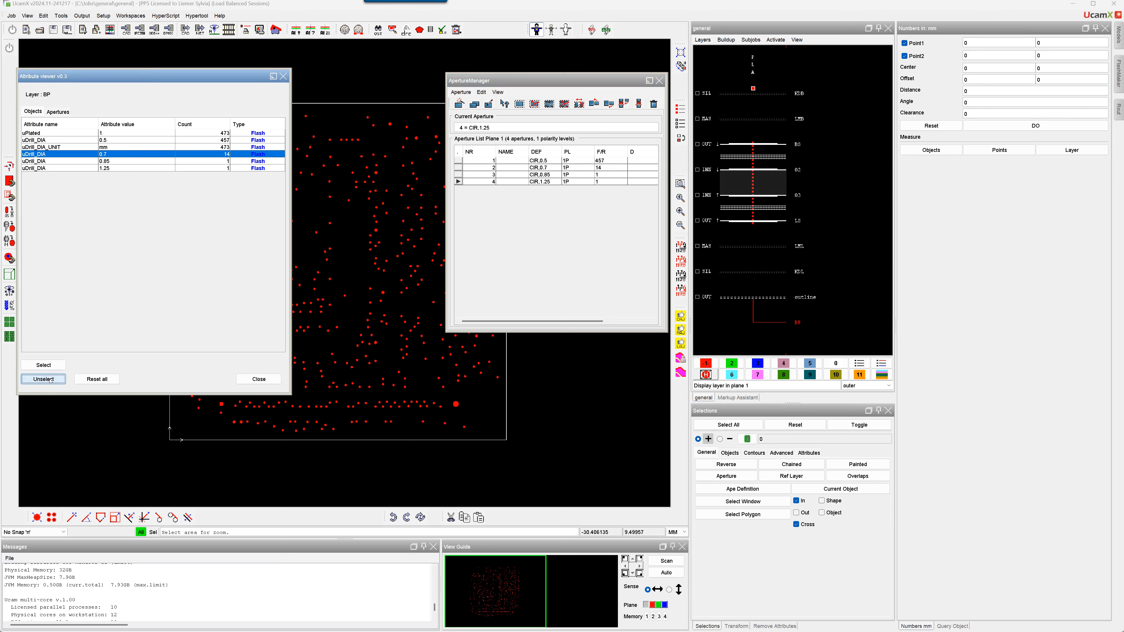
click(107, 380)
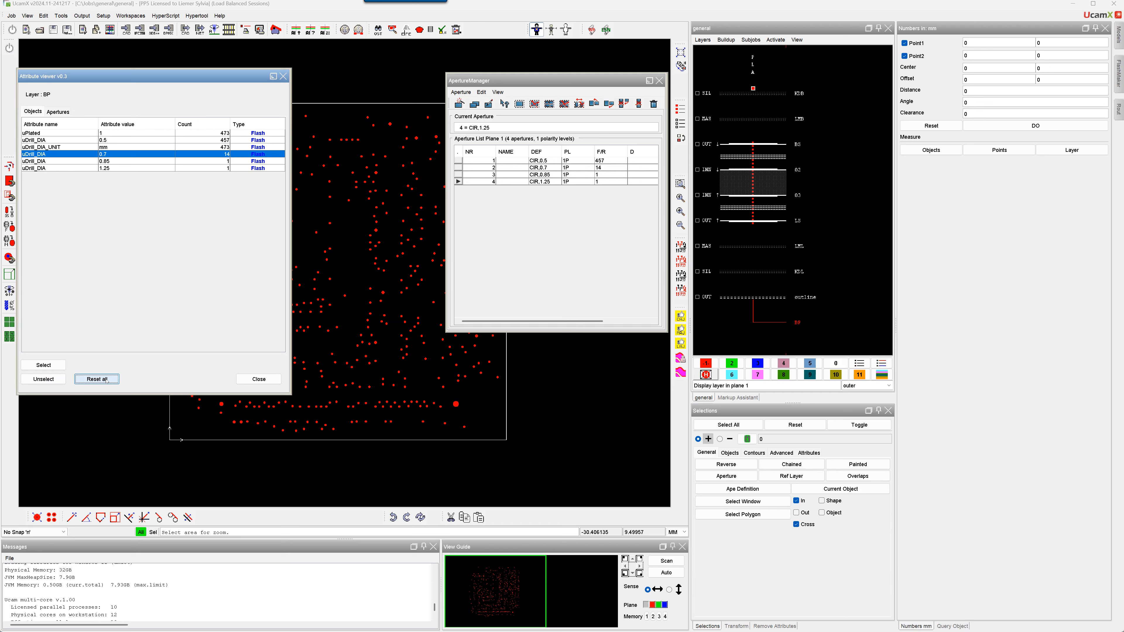
Select the aperture whose uCustomerDiameter is 0.5 mm and close the Attribute Viewer
click(64, 111)
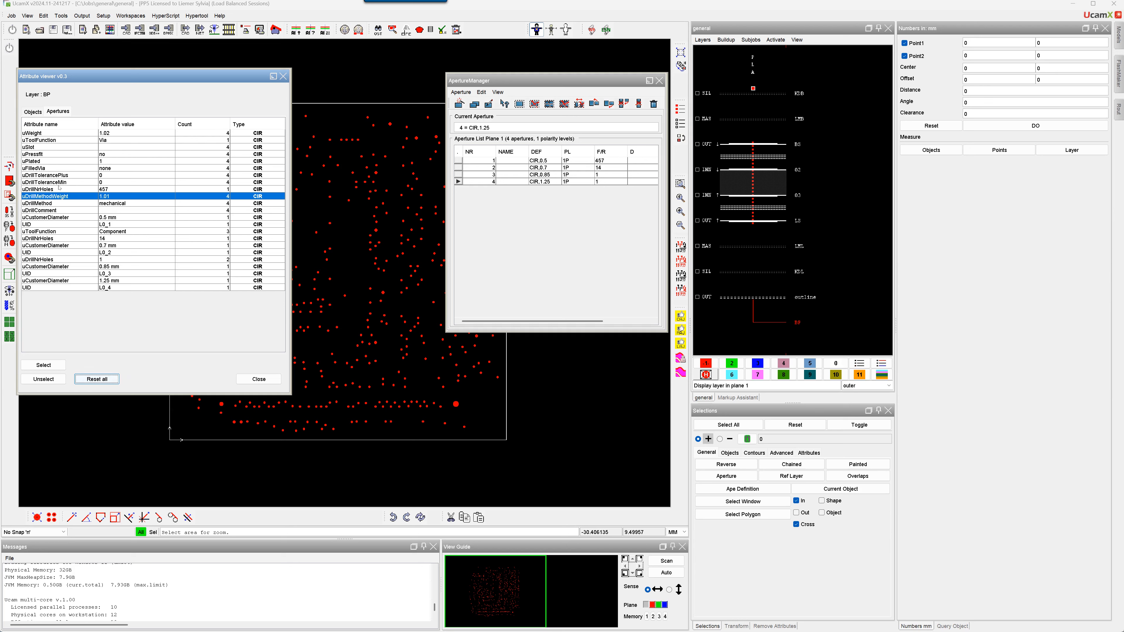
click(58, 217)
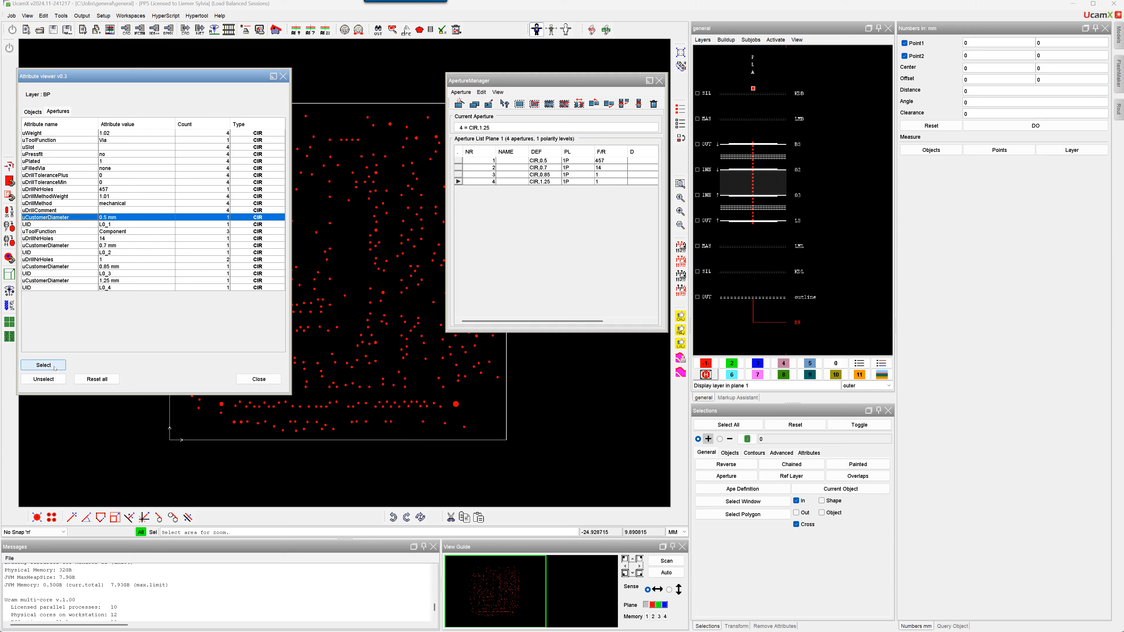
click(44, 365)
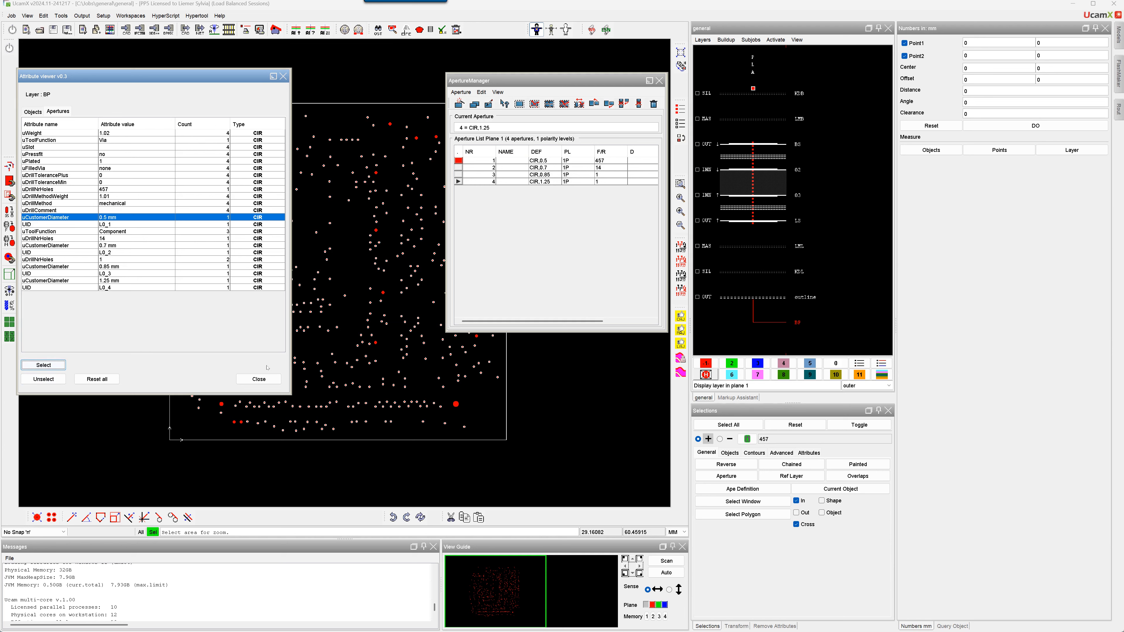
click(259, 380)
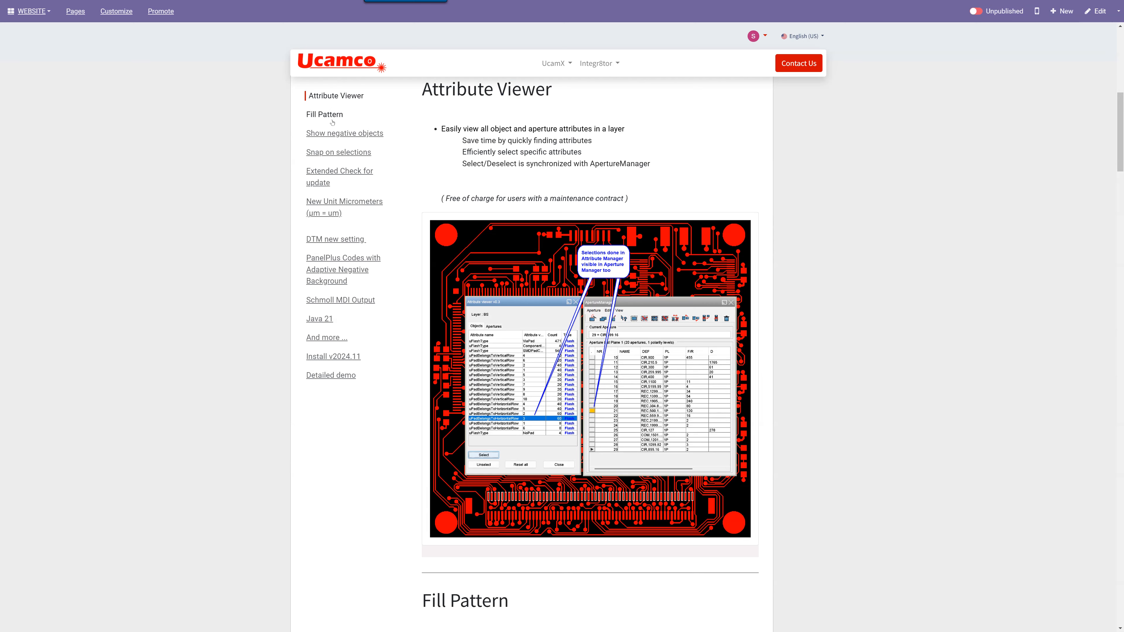
View the Fill Pattern section of the online release notes and switch back to UcamX
click(332, 119)
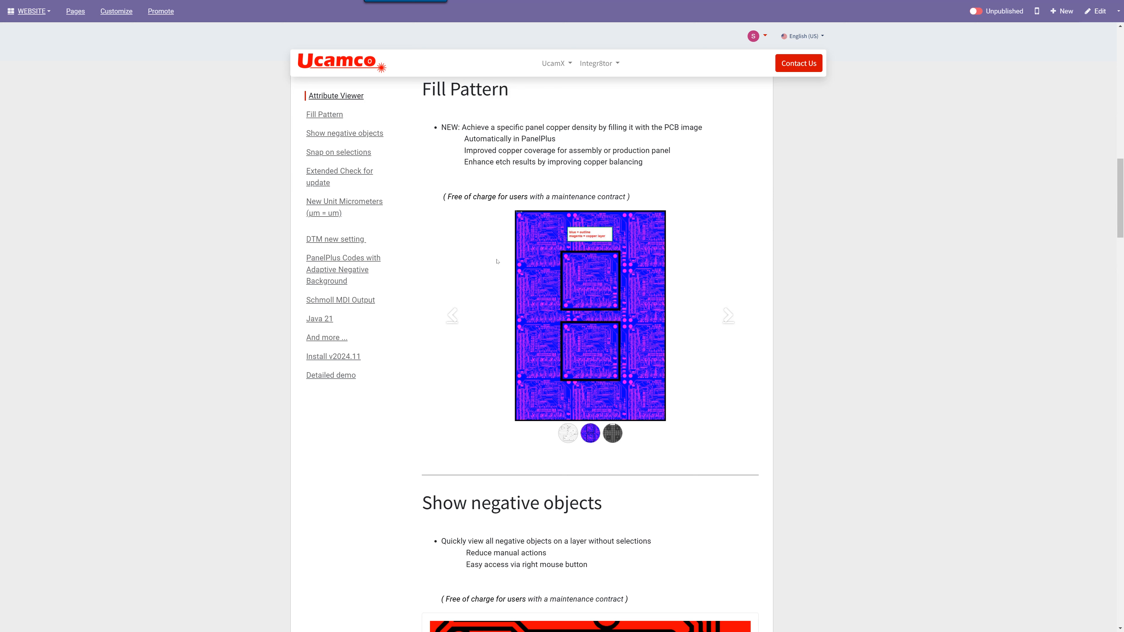
key(alt+Tab)
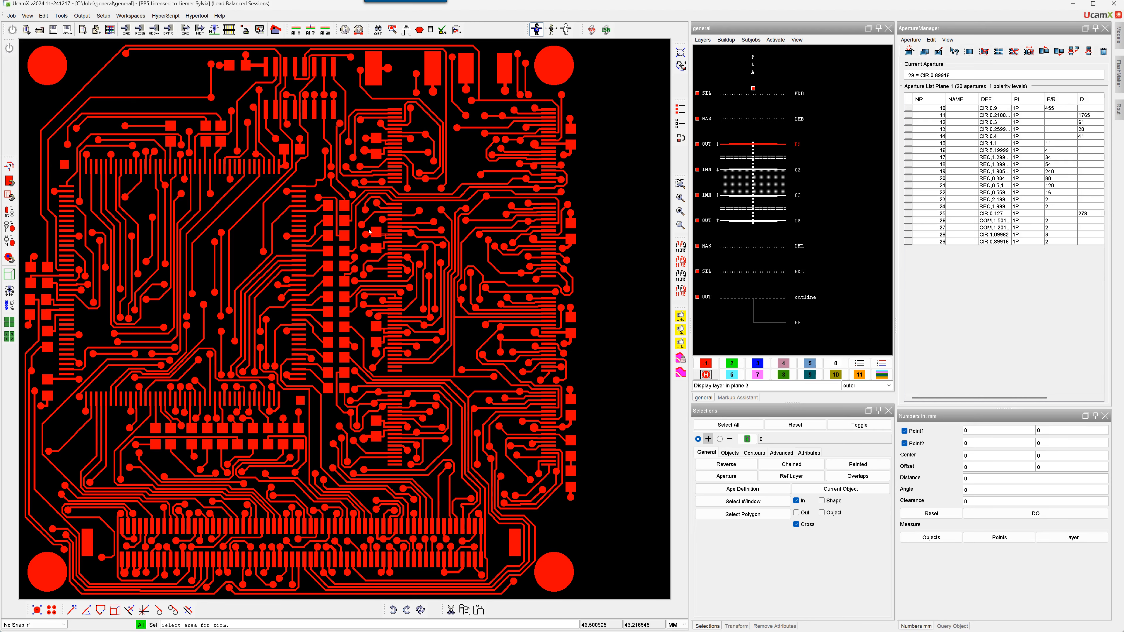
Start a PanelPlus panel without coupons, with a clearance of 20 in both directions and a rout clearance of 0
click(60, 16)
mouse_move(80, 85)
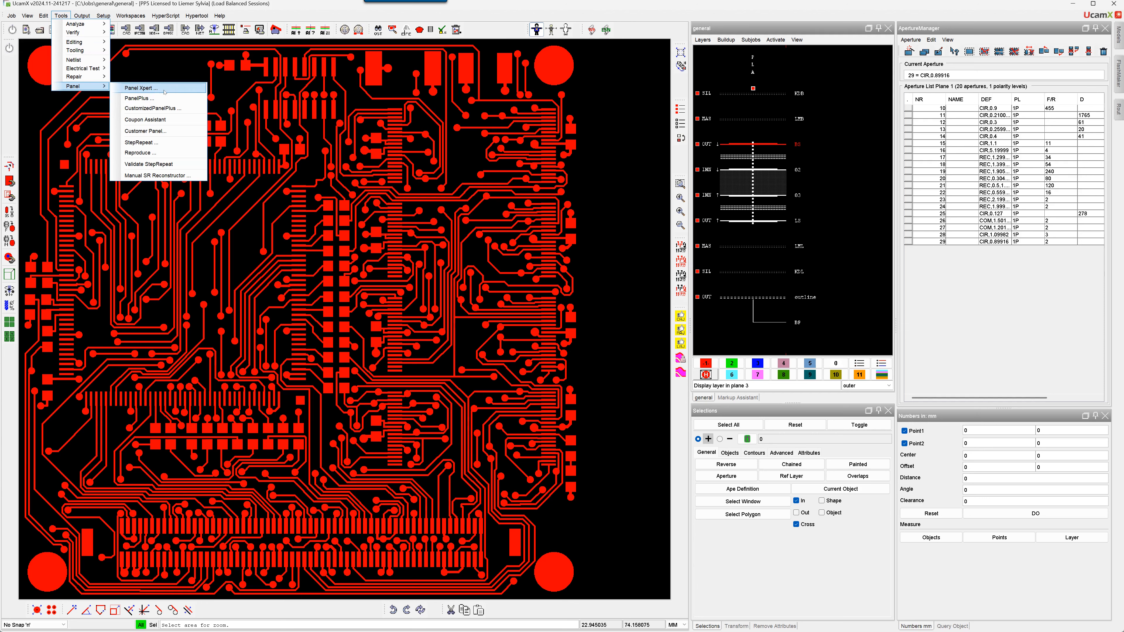
click(138, 97)
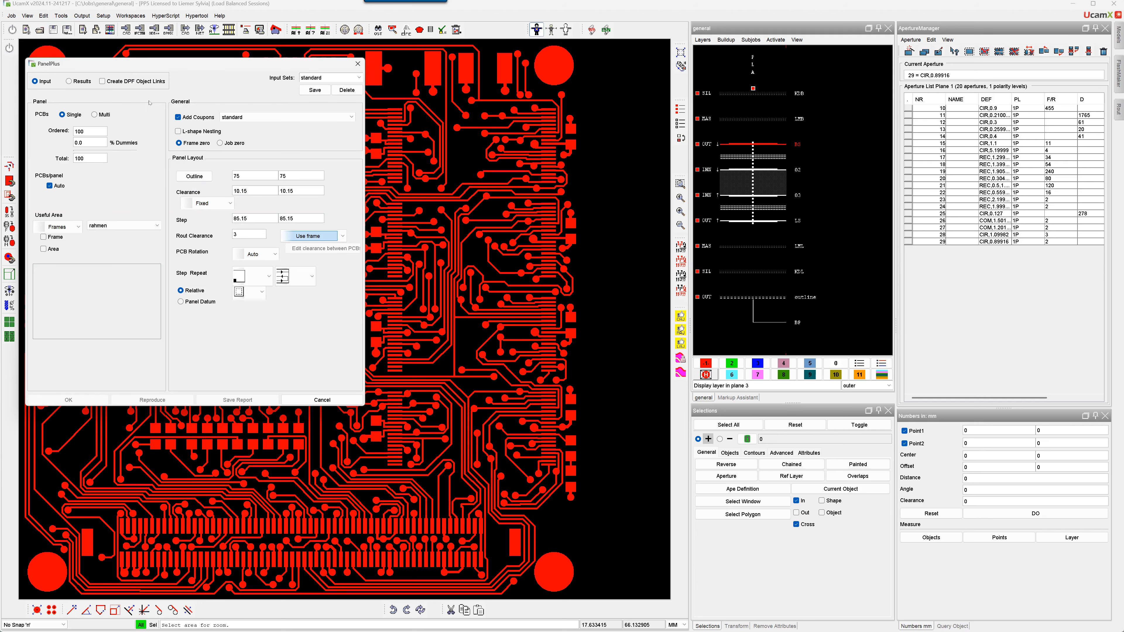
click(178, 118)
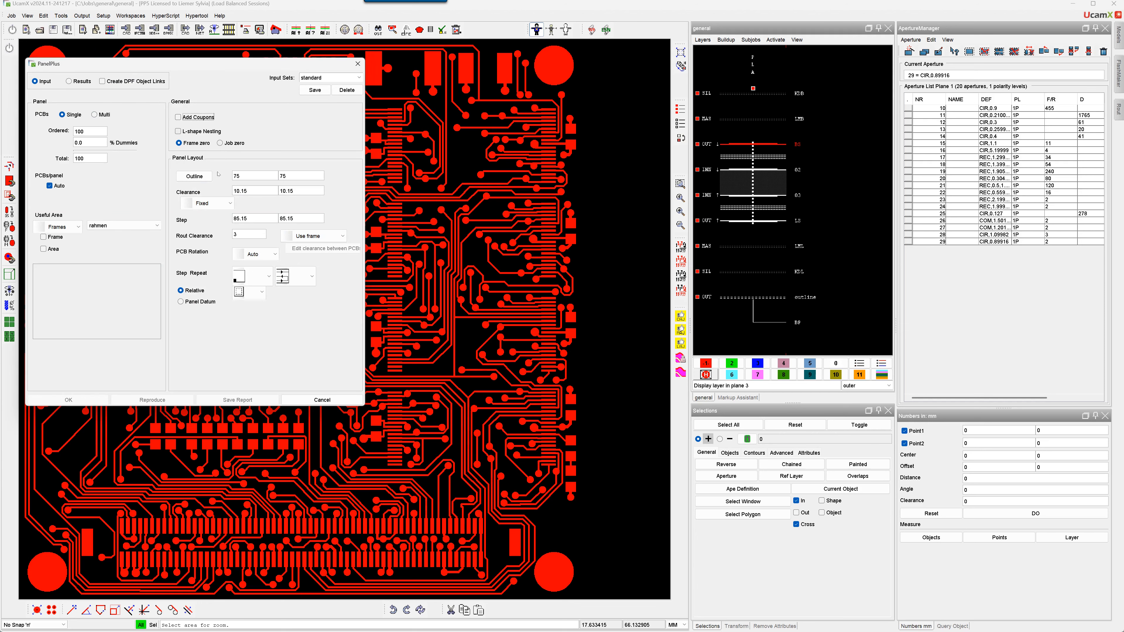
double_click(261, 190)
text(20)
double_click(301, 190)
text(20)
key(Return)
Fill the space between the PCBs with the pcb image, using clearance x 20 and clearance y 20
click(315, 238)
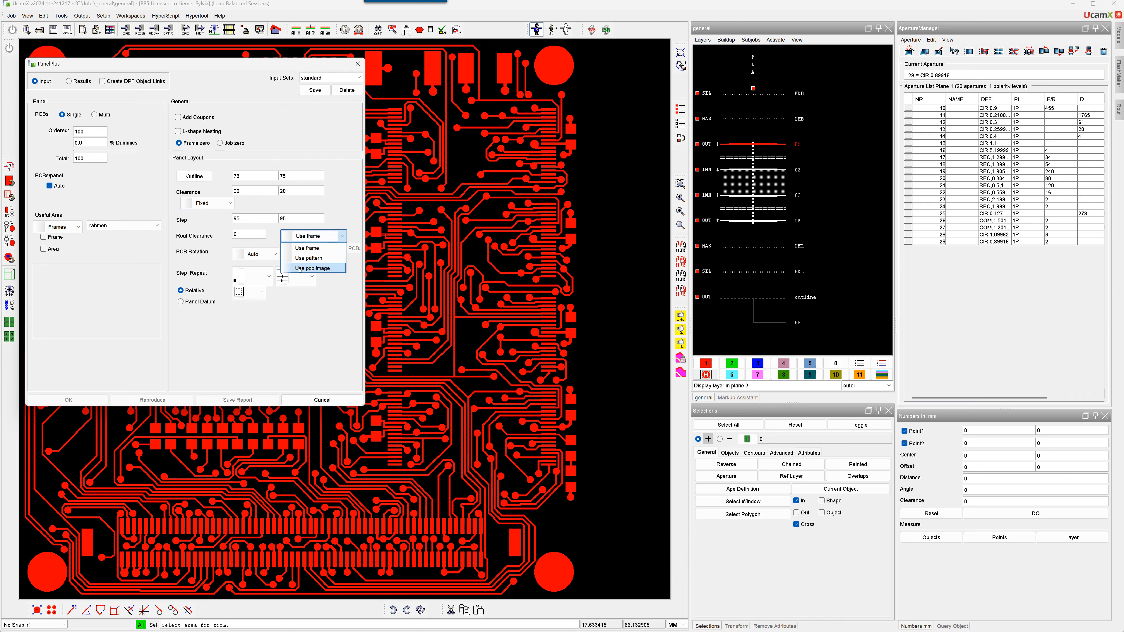
click(328, 268)
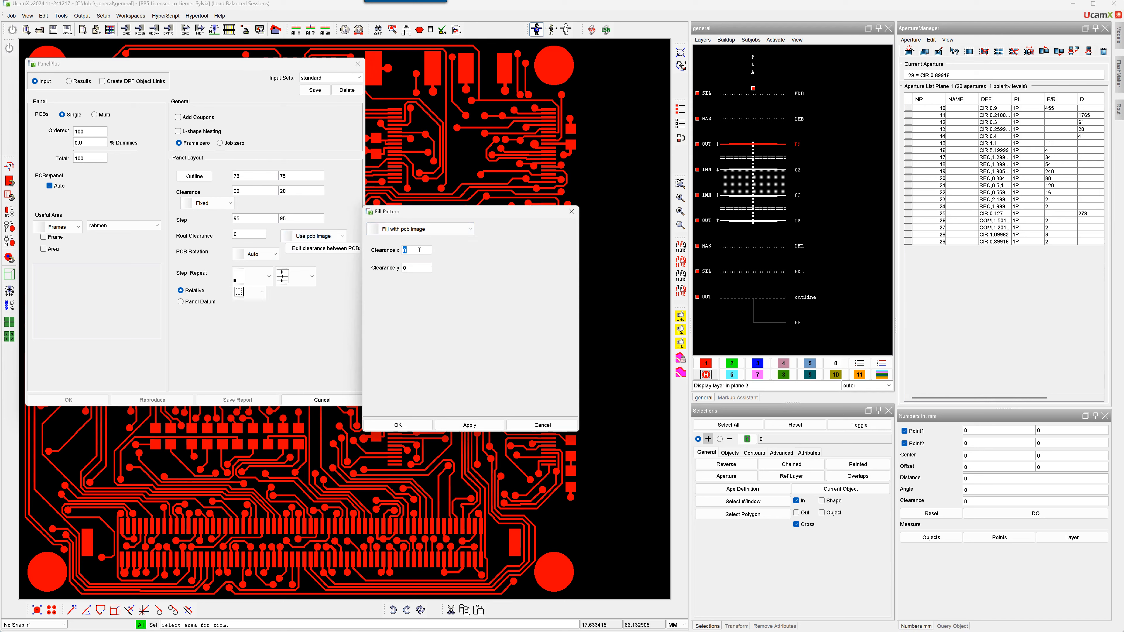
text(20)
key(Tab)
text(2)
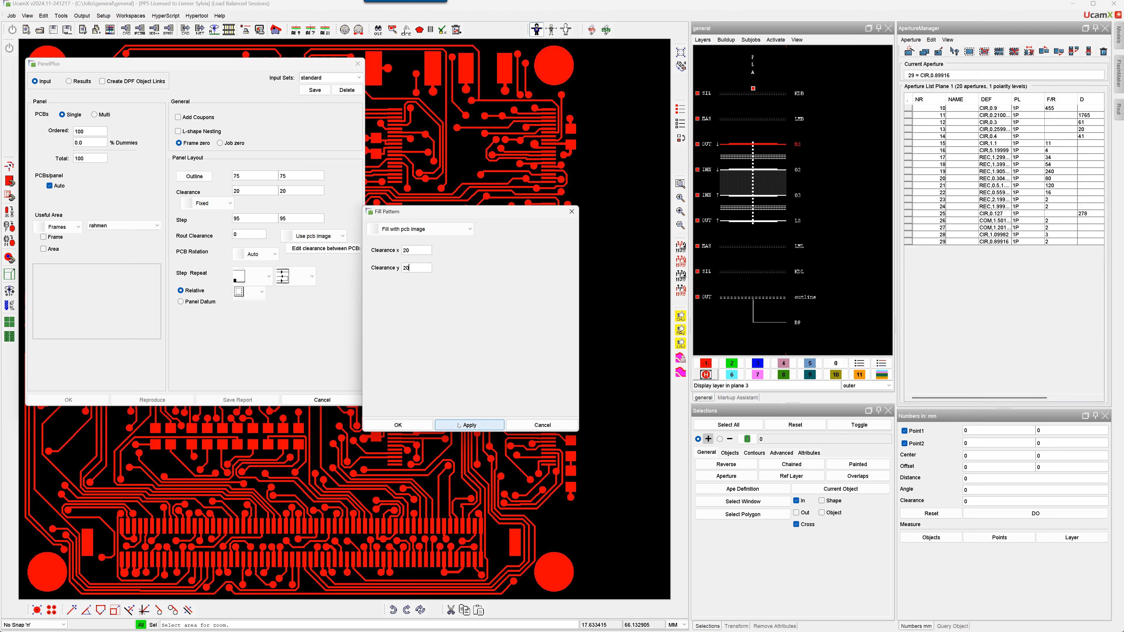
click(397, 425)
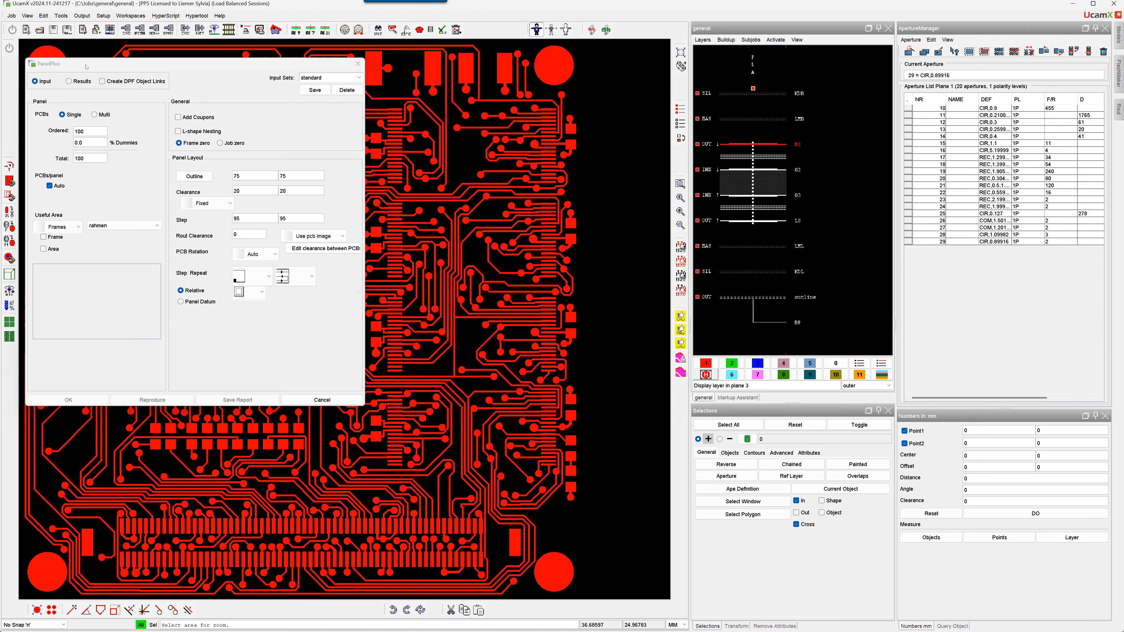
Choose the 420 x 570 Area frame from the PanelPlus results and generate the panel
click(243, 303)
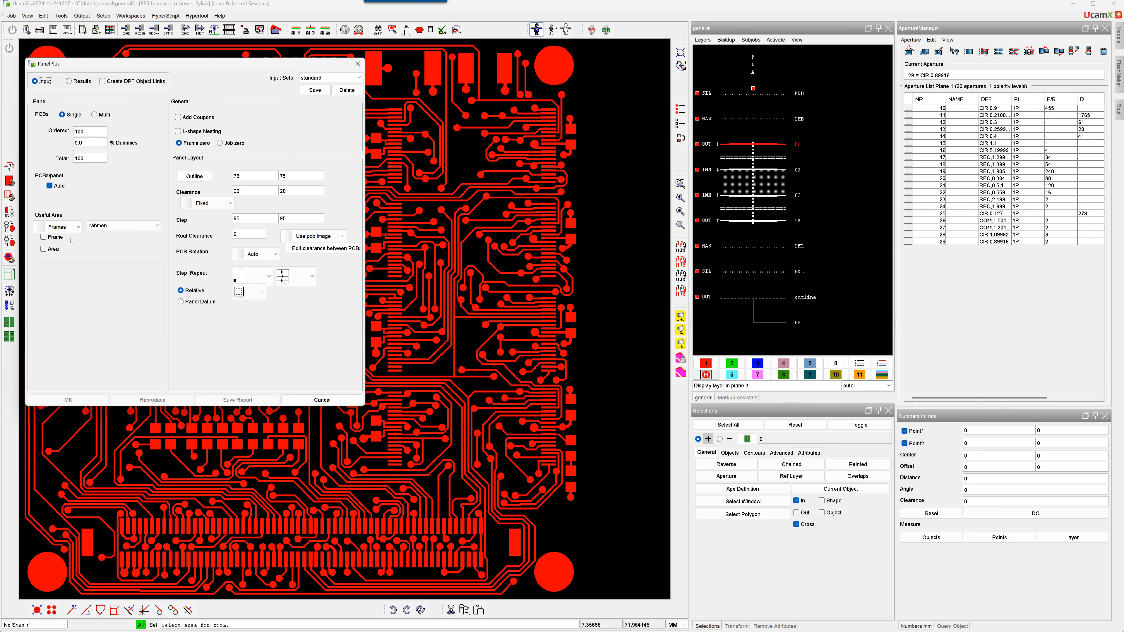
click(70, 81)
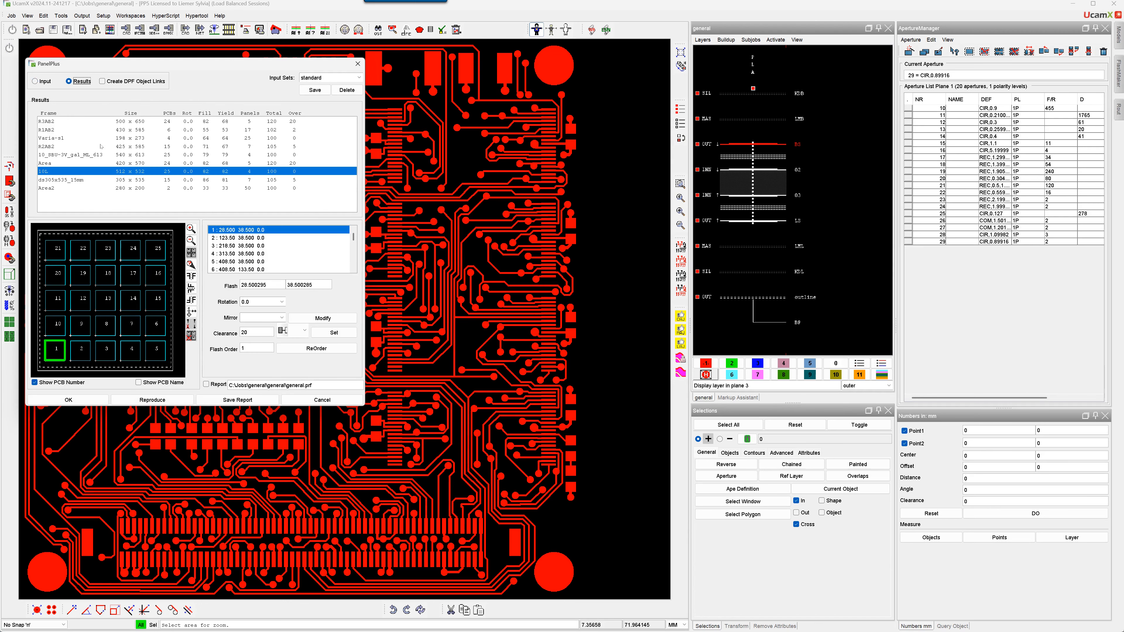
click(55, 163)
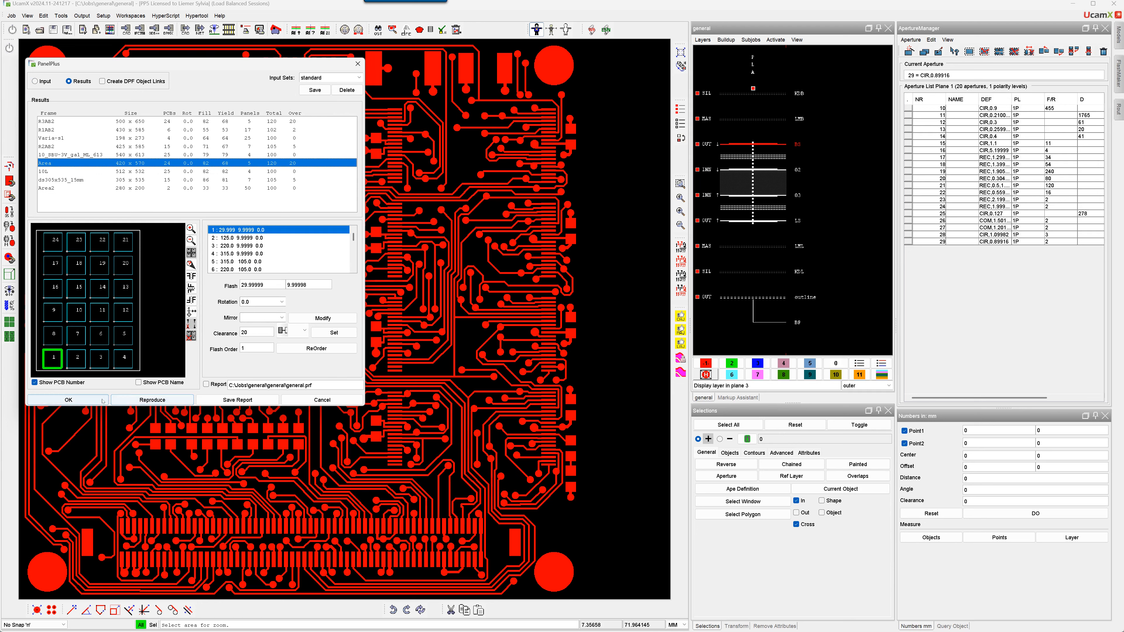
click(82, 399)
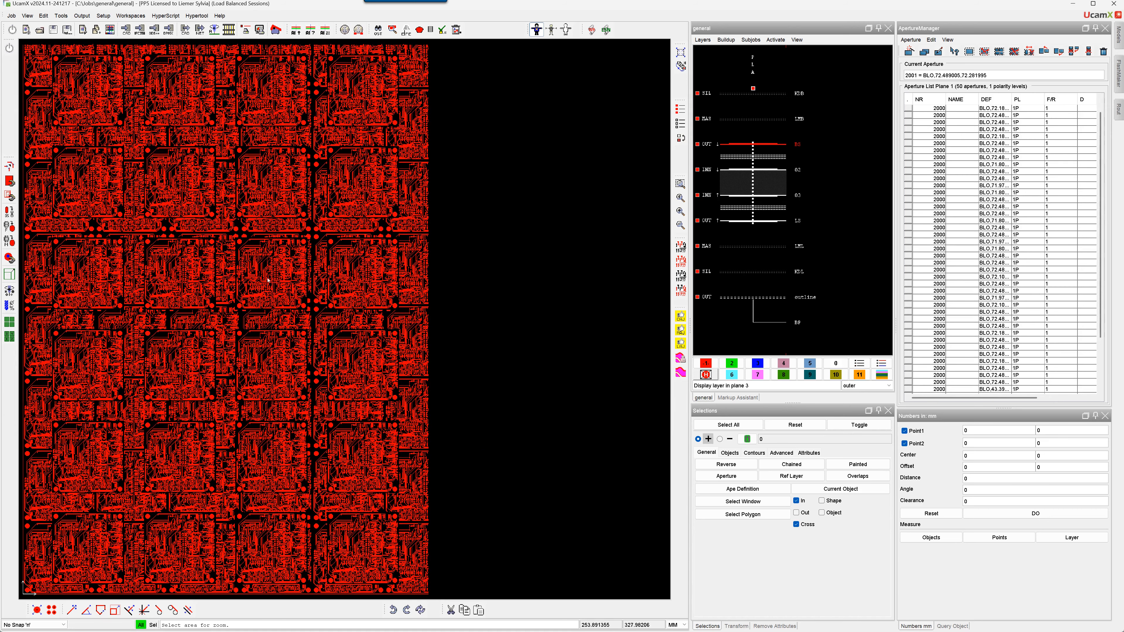
Examine up close how the pcb image fills the gaps between the boards on the panel
drag(271, 291, 362, 364)
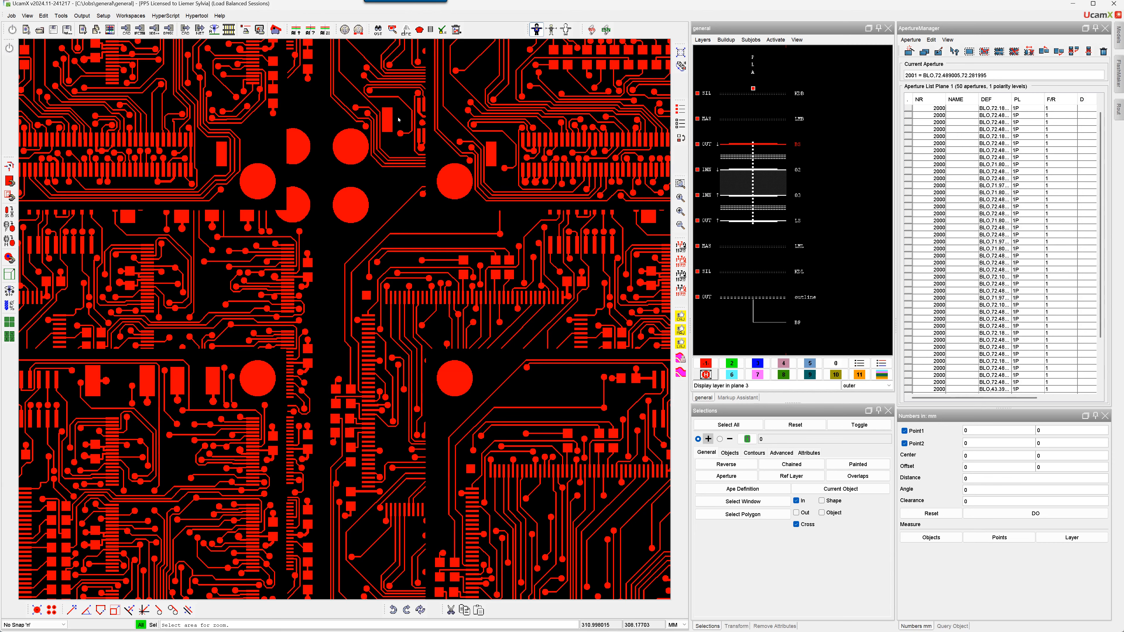
scroll(427, 280, down, 5)
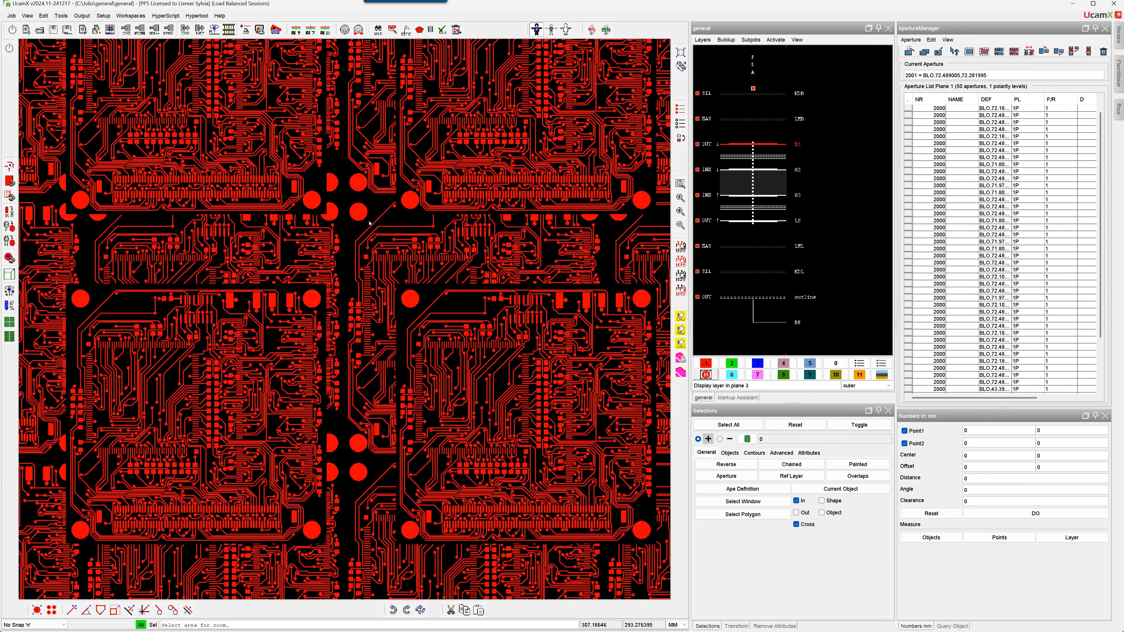
scroll(333, 260, down, 2)
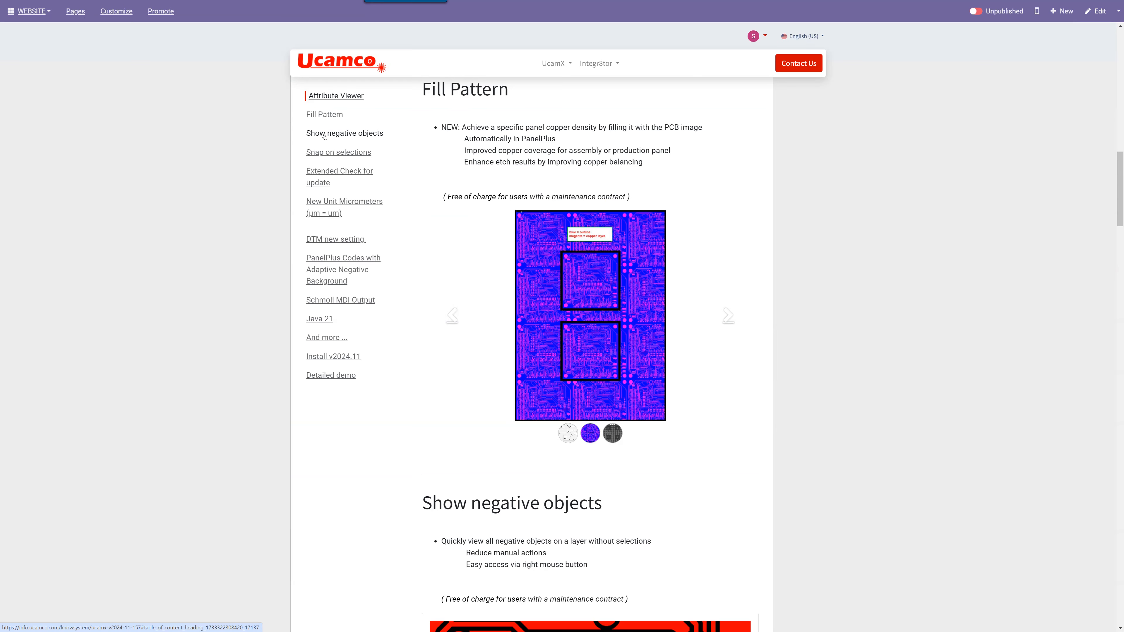
View the Show negative objects section of the online release notes and switch to the negative job in UcamX
click(322, 133)
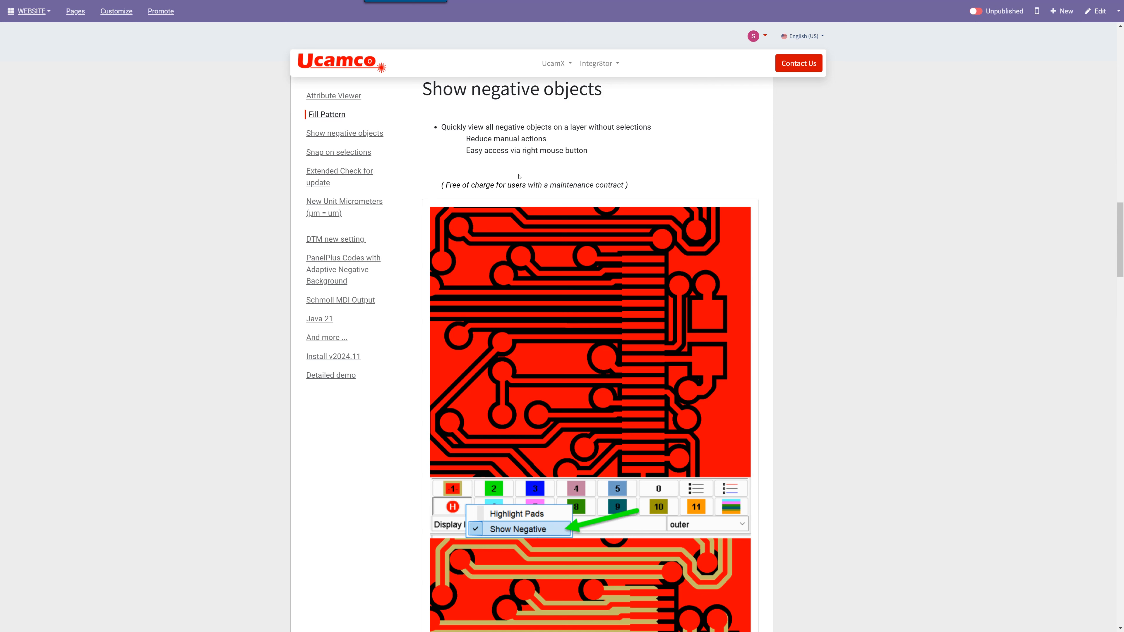
key(alt+Tab)
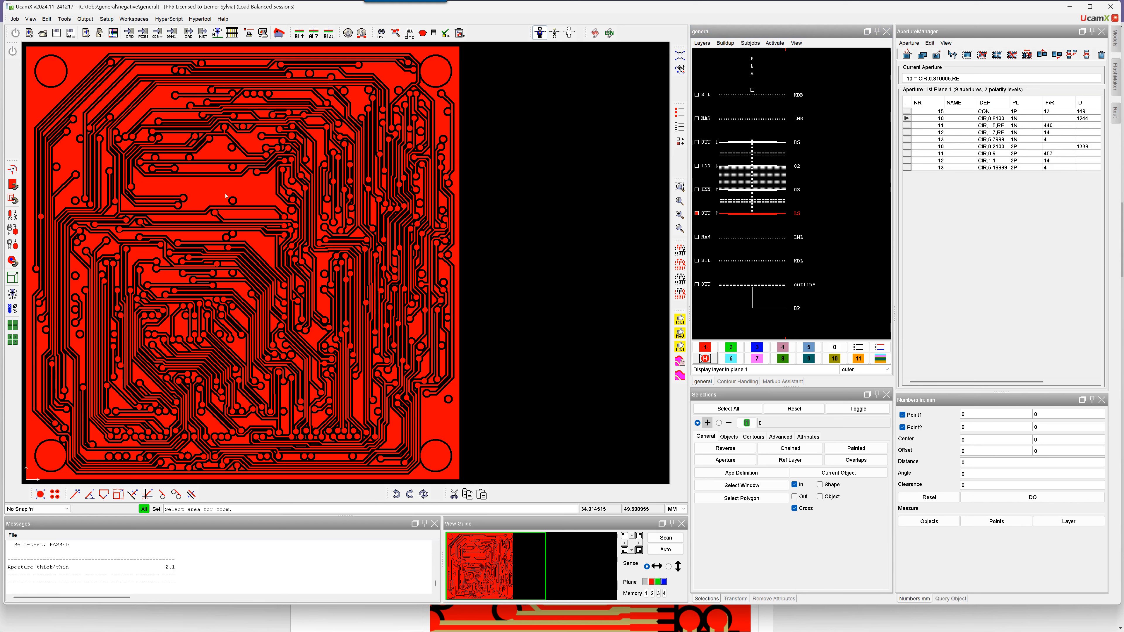
Select all objects of the contour aperture (15 = CON) on the layer, inspect them up close, and clear the selection
drag(218, 185, 269, 226)
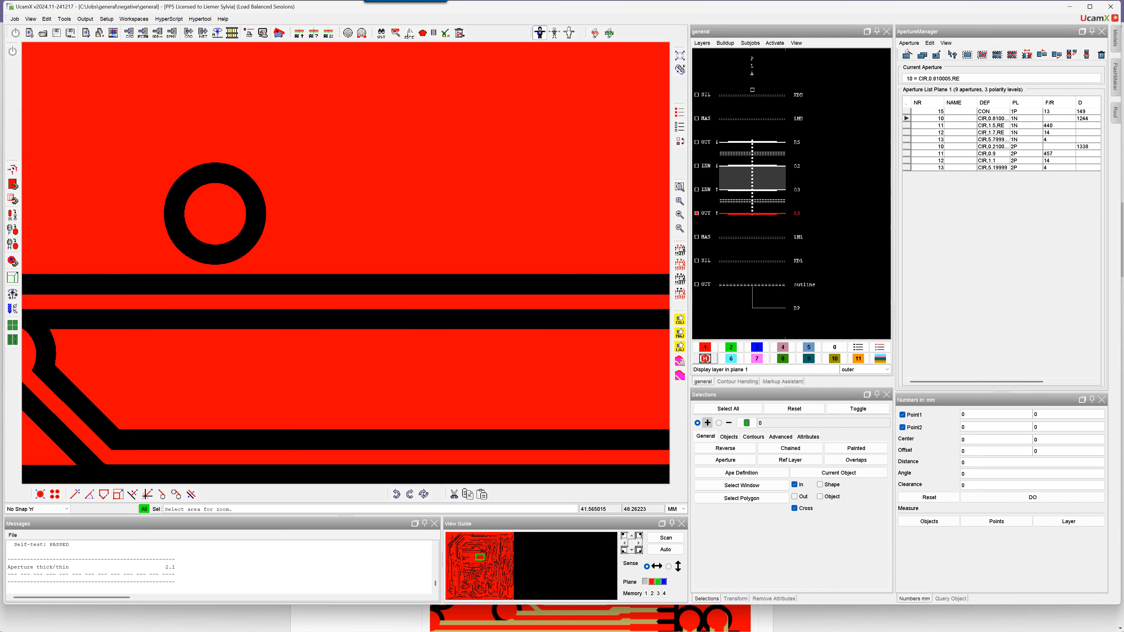
click(990, 111)
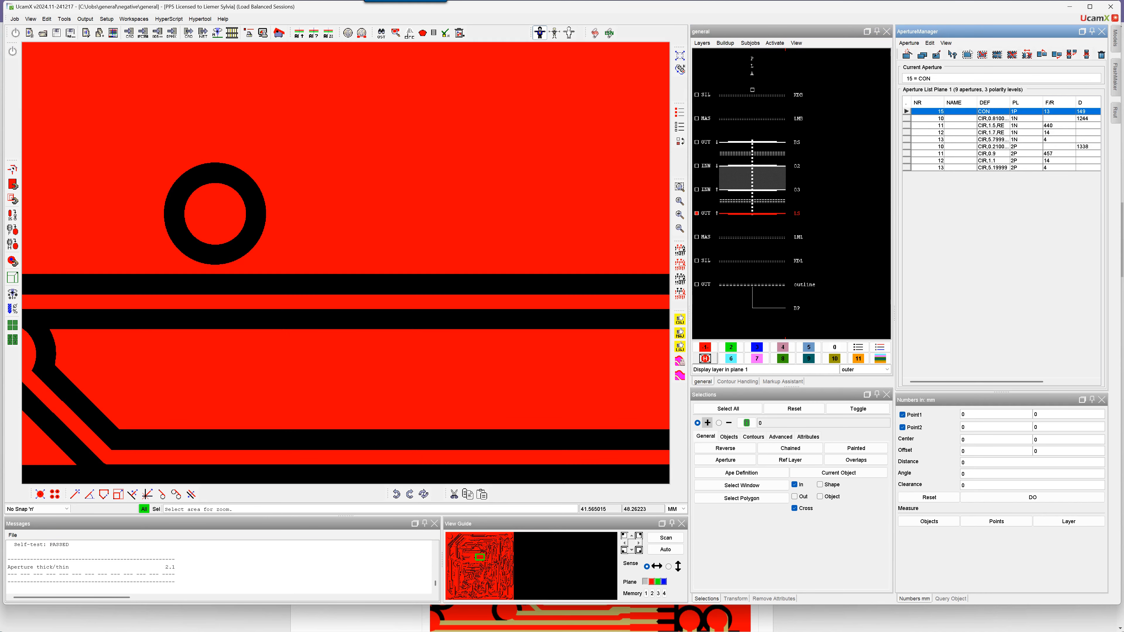
click(968, 54)
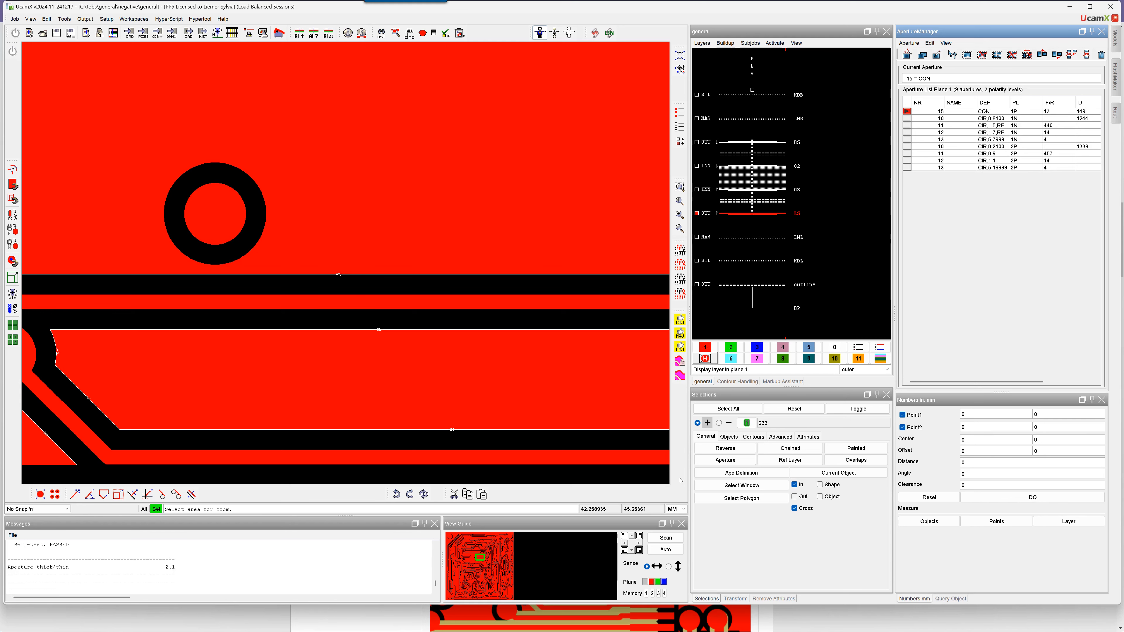
click(795, 408)
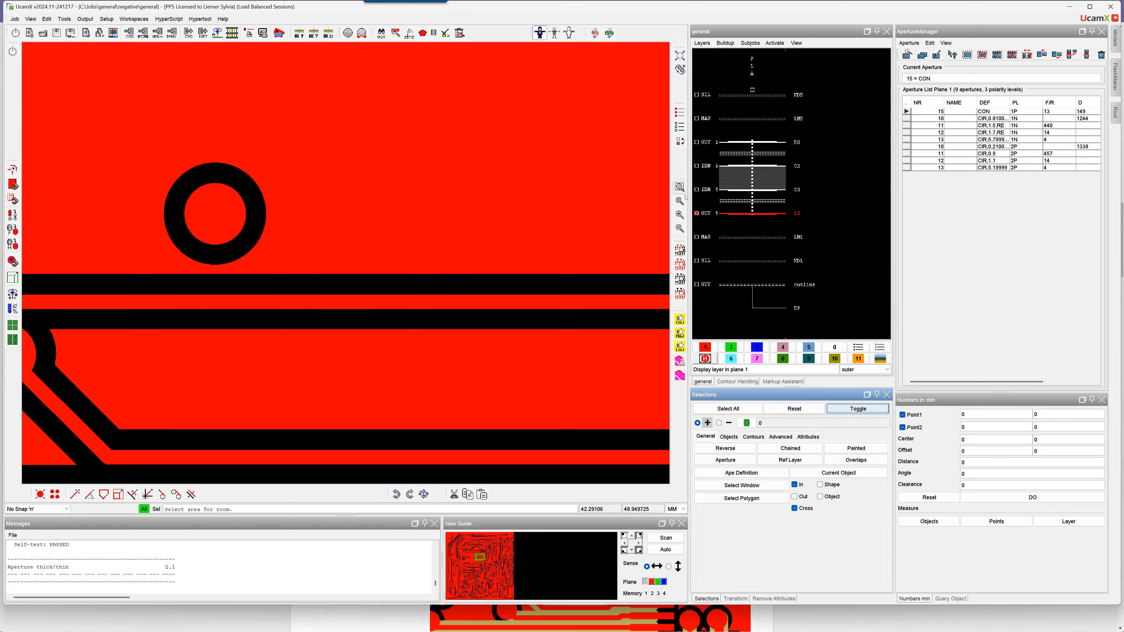
click(679, 186)
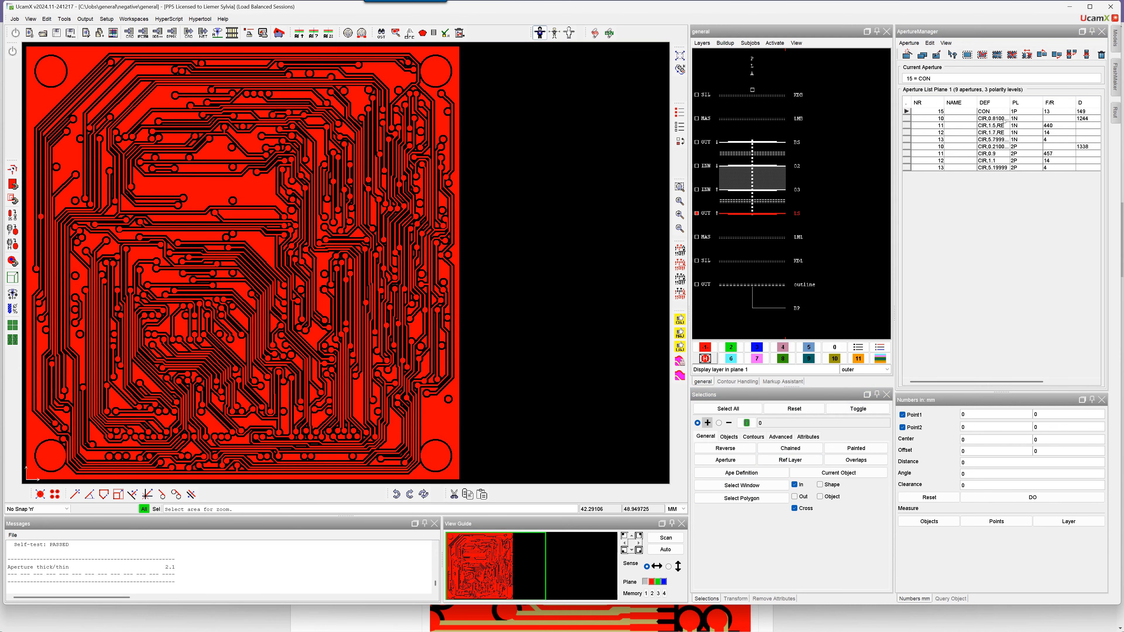
Select all objects using the negative circular aperture 10 (CIR, 1N), inspect them on the tracks, and clear the selection
click(1004, 118)
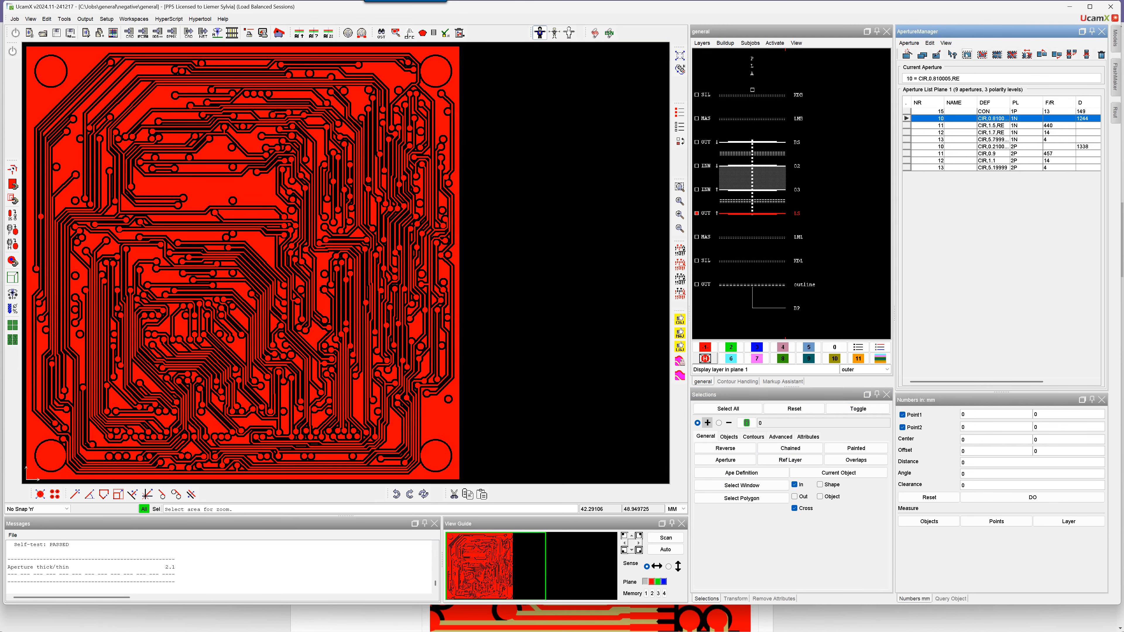
click(967, 55)
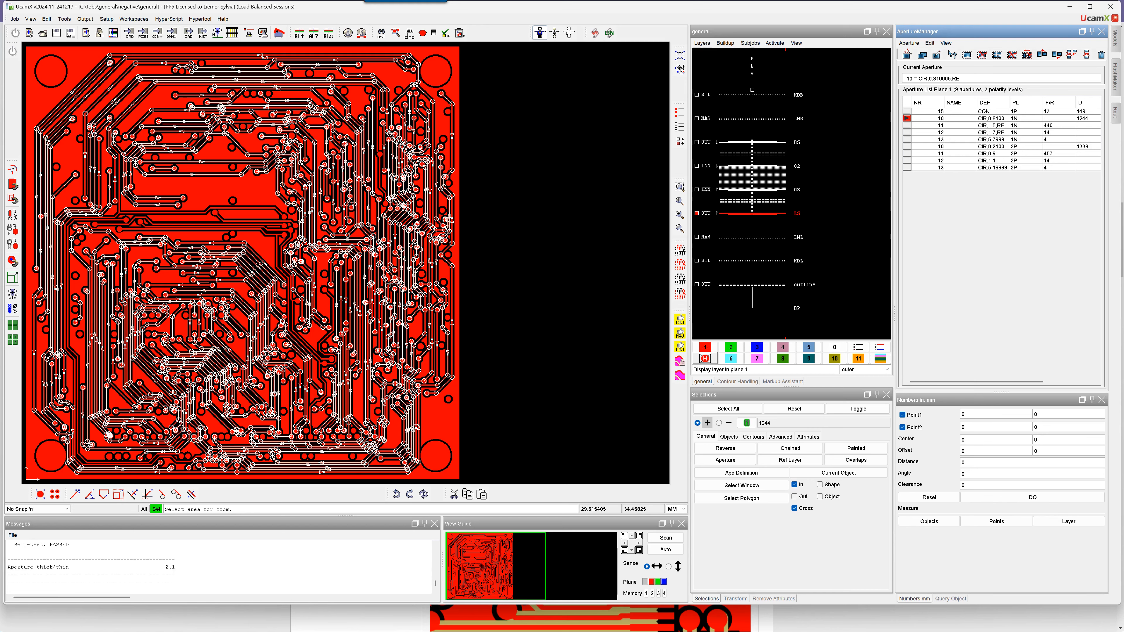
scroll(195, 280, up, 5)
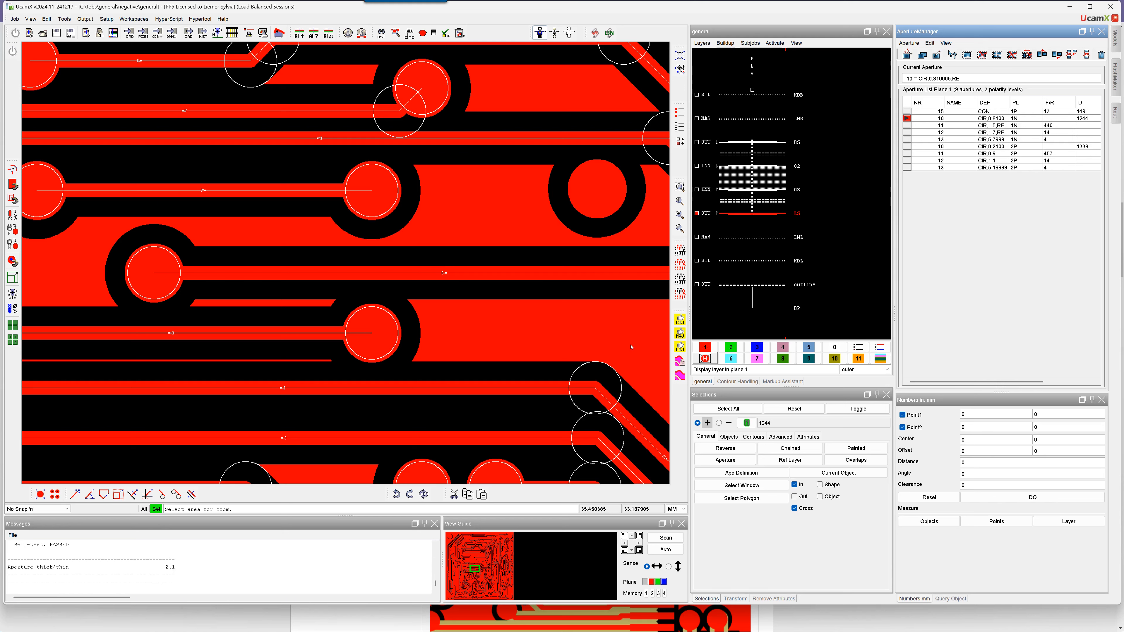
click(797, 408)
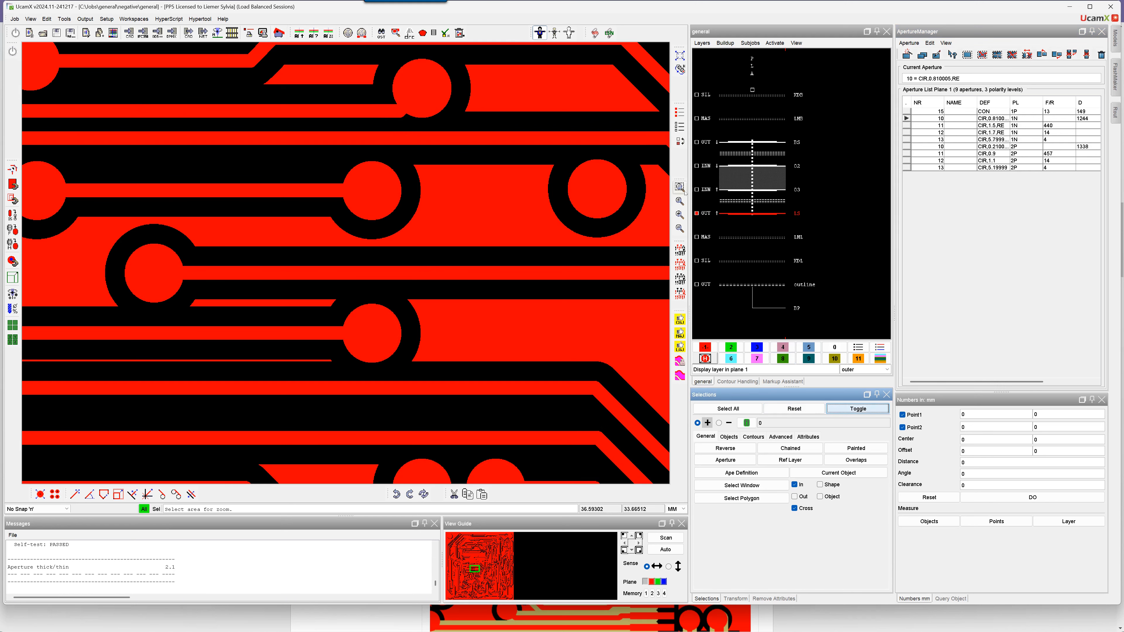
click(679, 202)
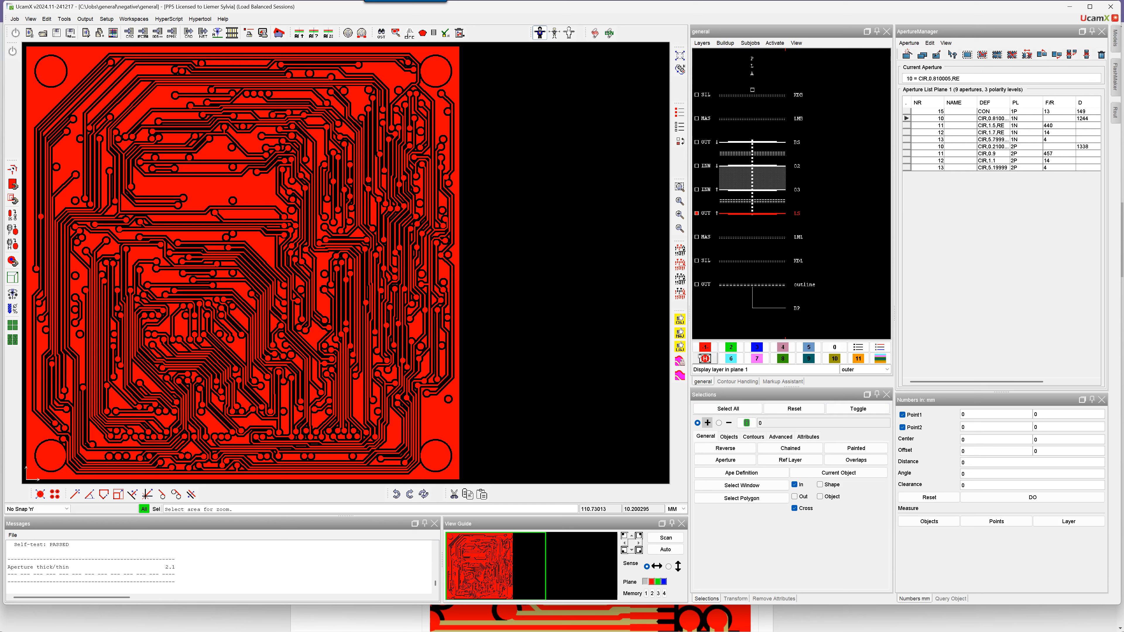
Enable Show Negative for the layer displayed in plane 1
click(703, 358)
right_click(704, 358)
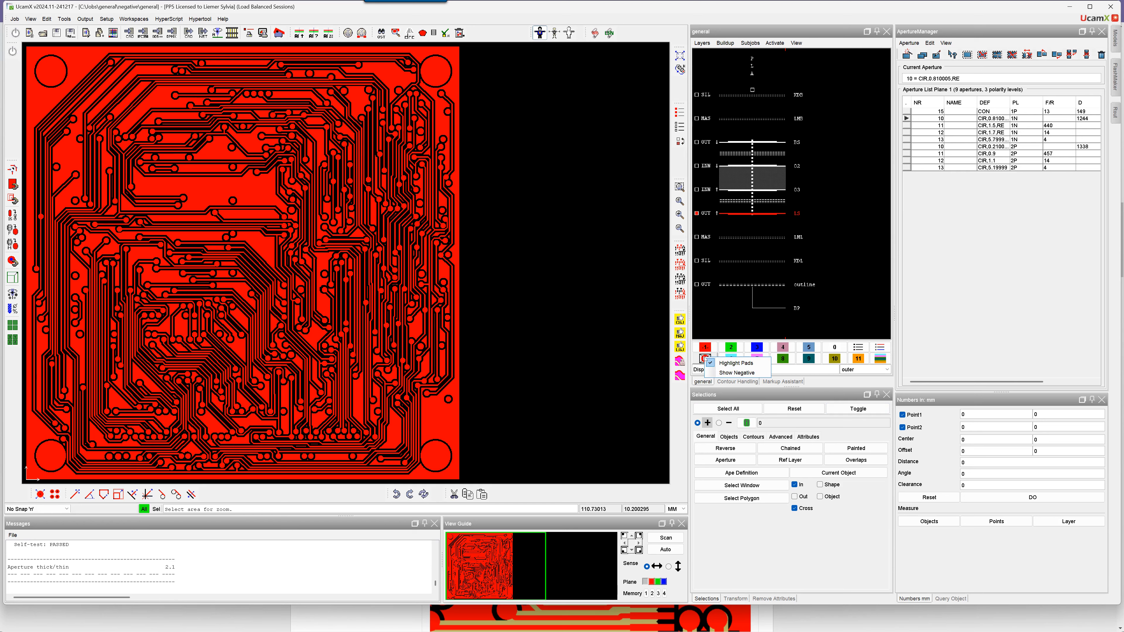
click(730, 374)
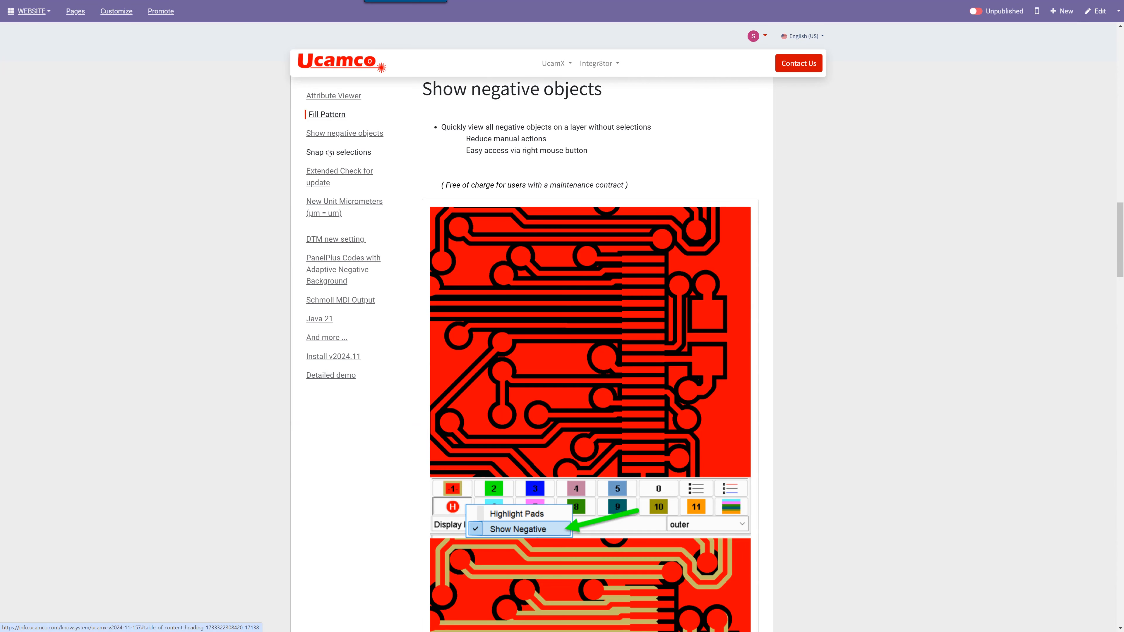
View the Snap on selections section of the online release notes and switch to the snap job in UcamX
click(330, 152)
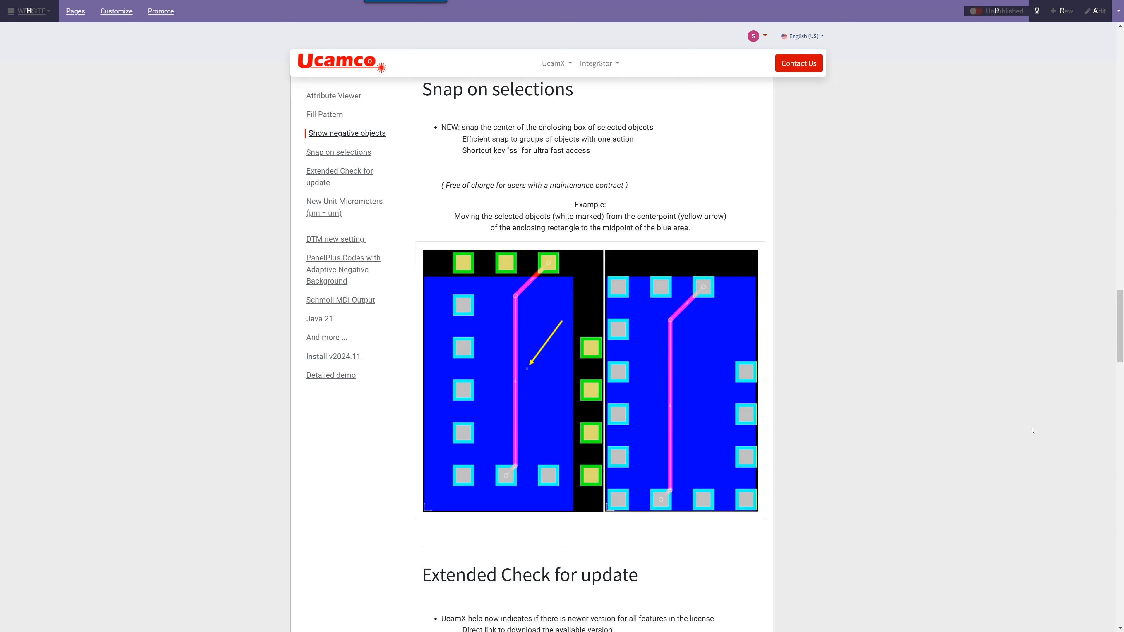
key(alt+Tab)
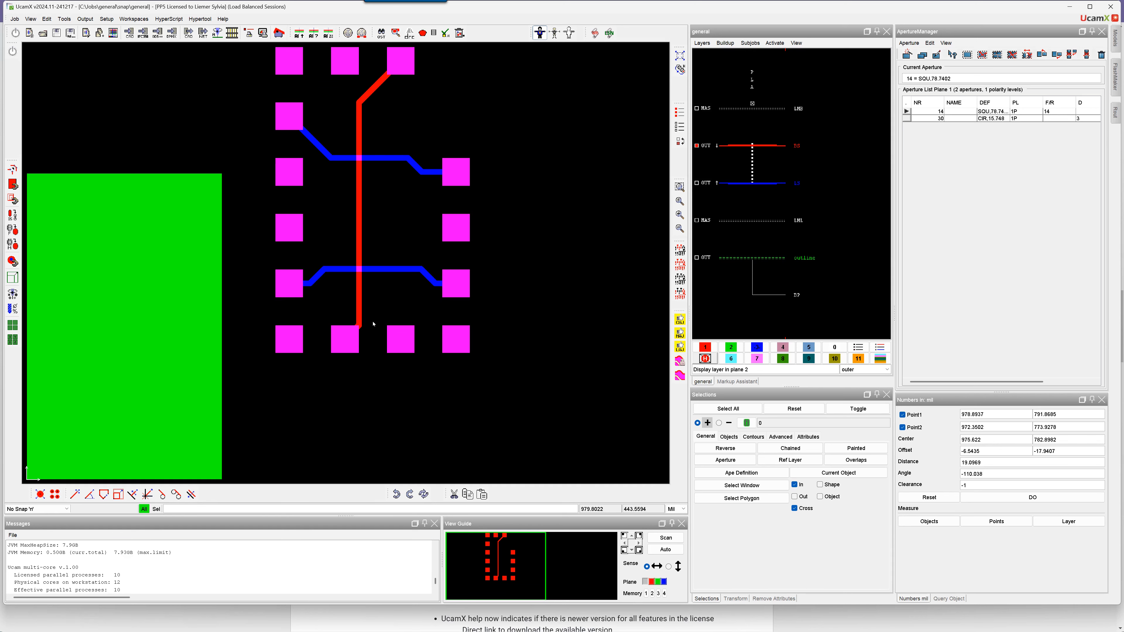
Activate the lower outer layer as well, select all objects on the active layers, and set the snap mode to To Selection
click(698, 181)
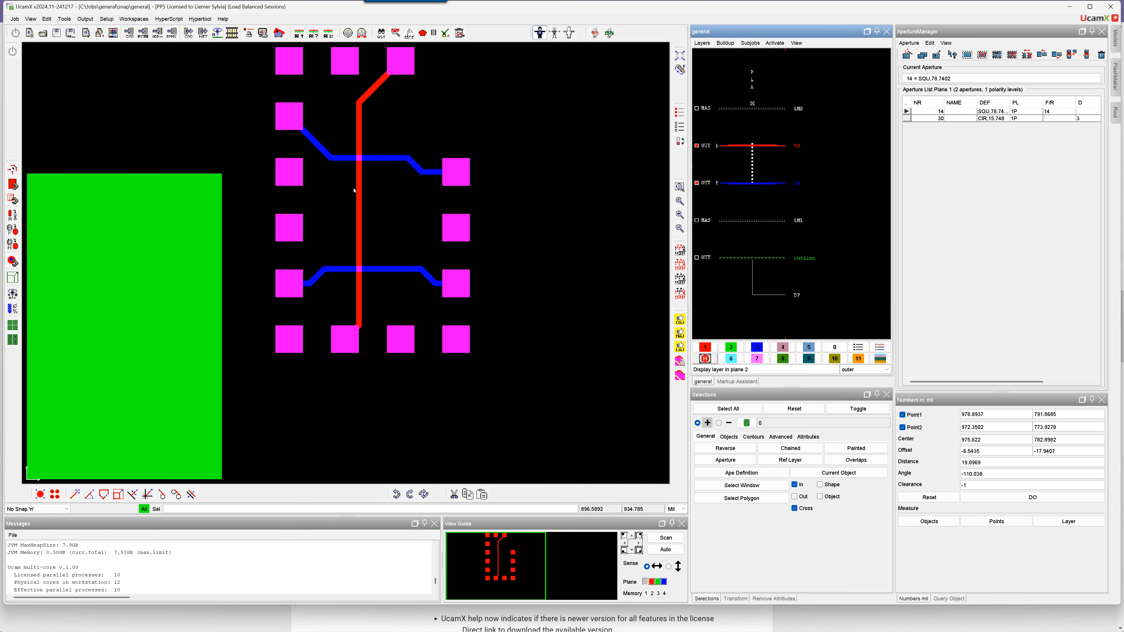
click(723, 409)
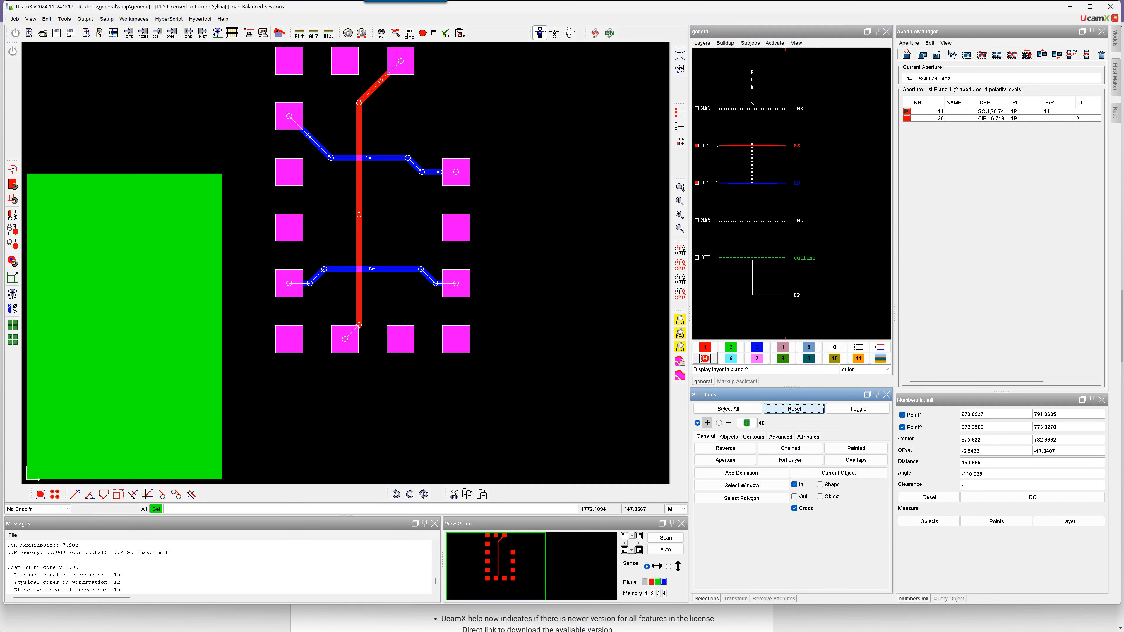
click(36, 509)
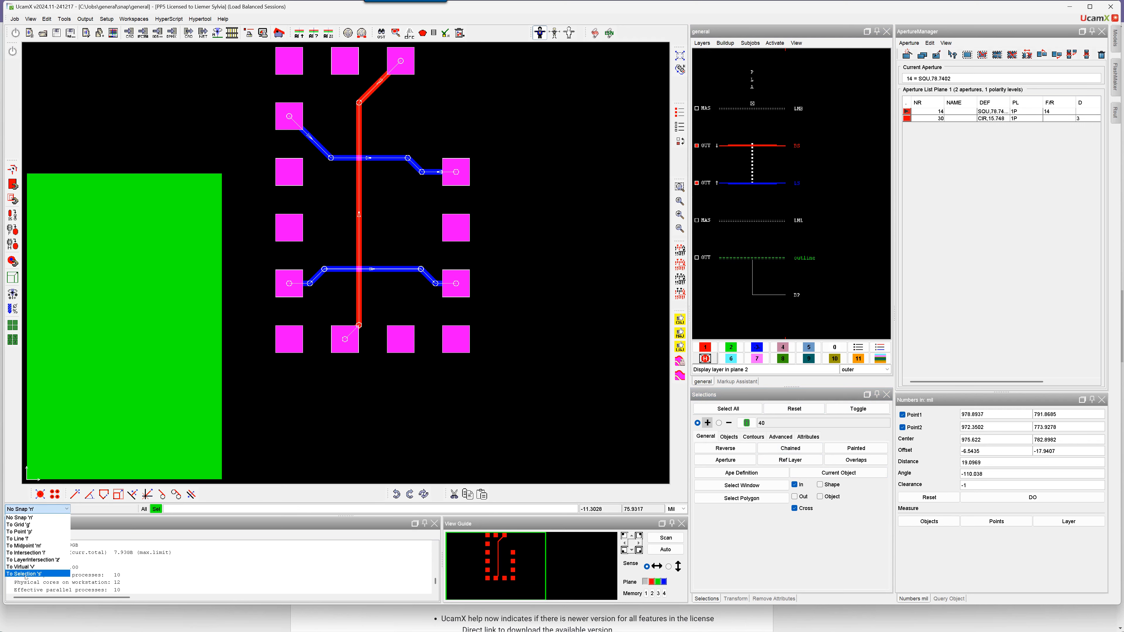
click(300, 442)
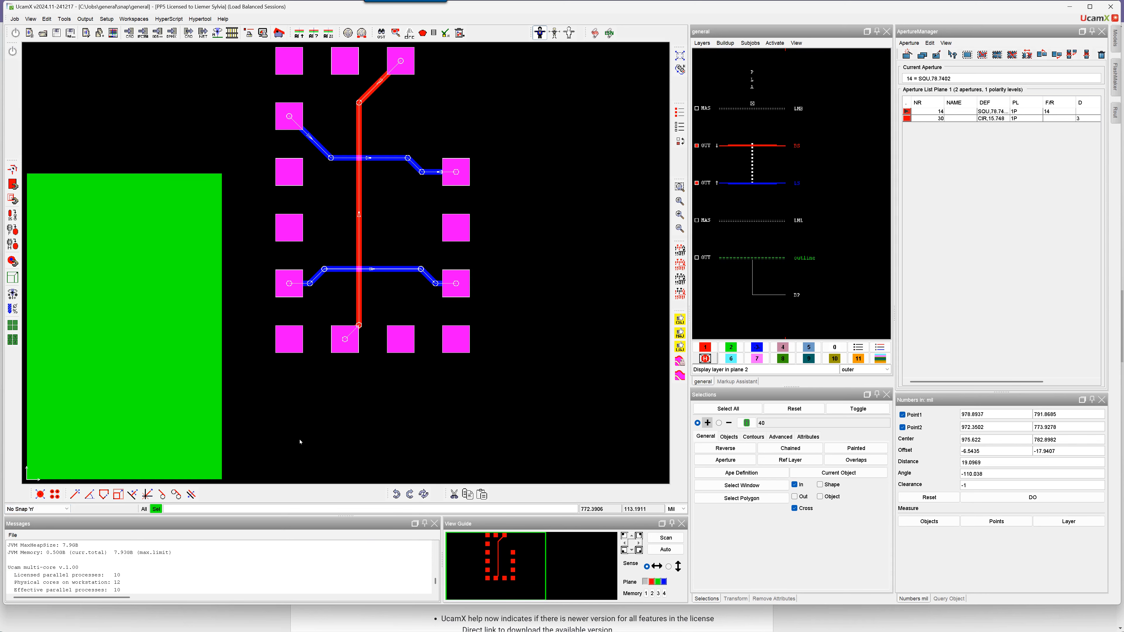
key(s)
Move the selected pads and tracks from their enclosing-box center onto the center of the green outline area, using To Point snap for the destination
click(735, 599)
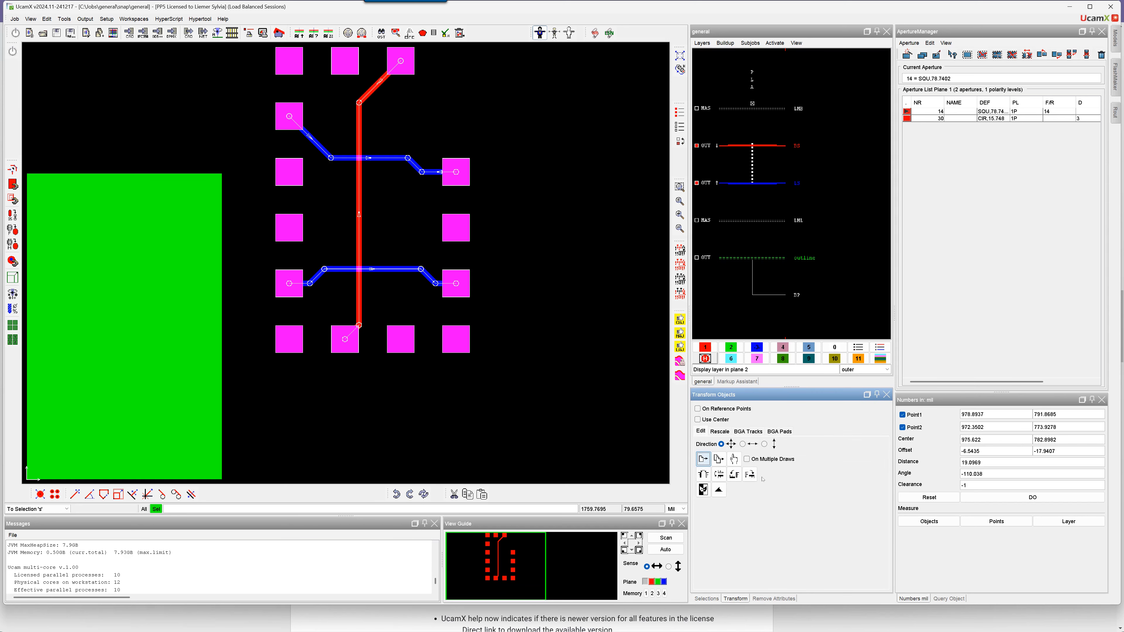
click(703, 460)
drag(364, 202, 174, 312)
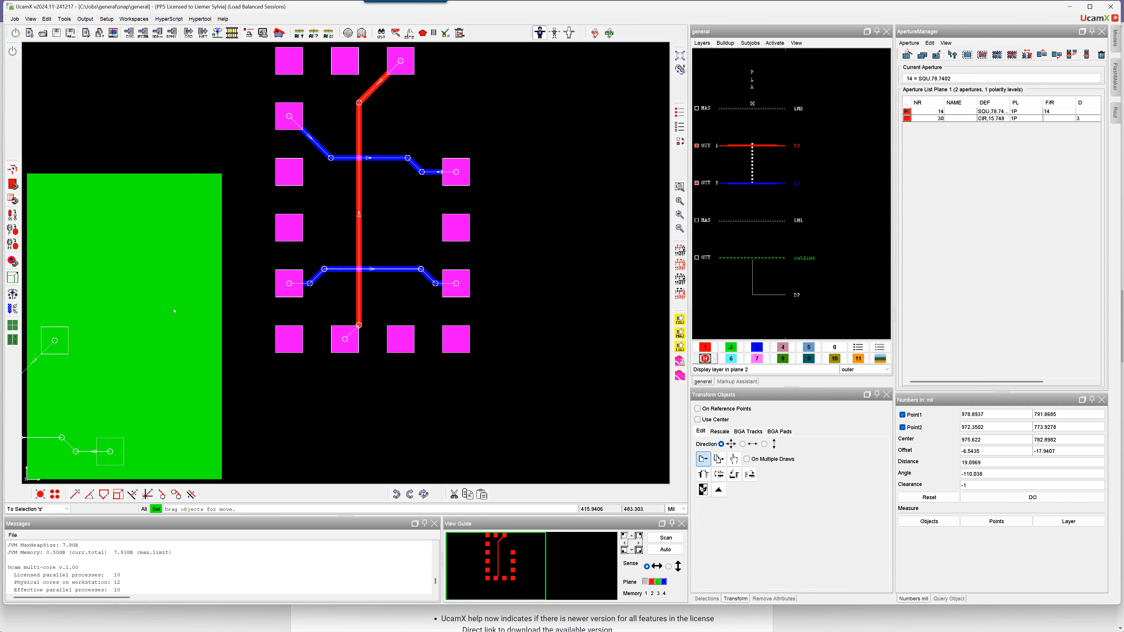
key(p)
drag(174, 311, 130, 324)
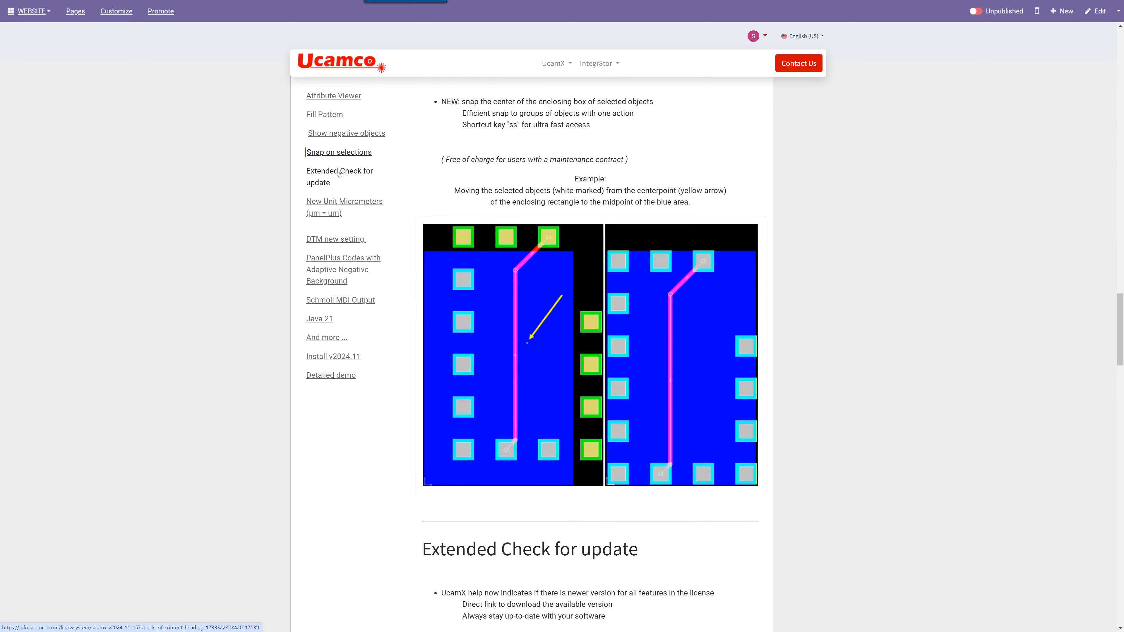
View the Extended Check for update section of the online release notes and switch back to UcamX
click(340, 173)
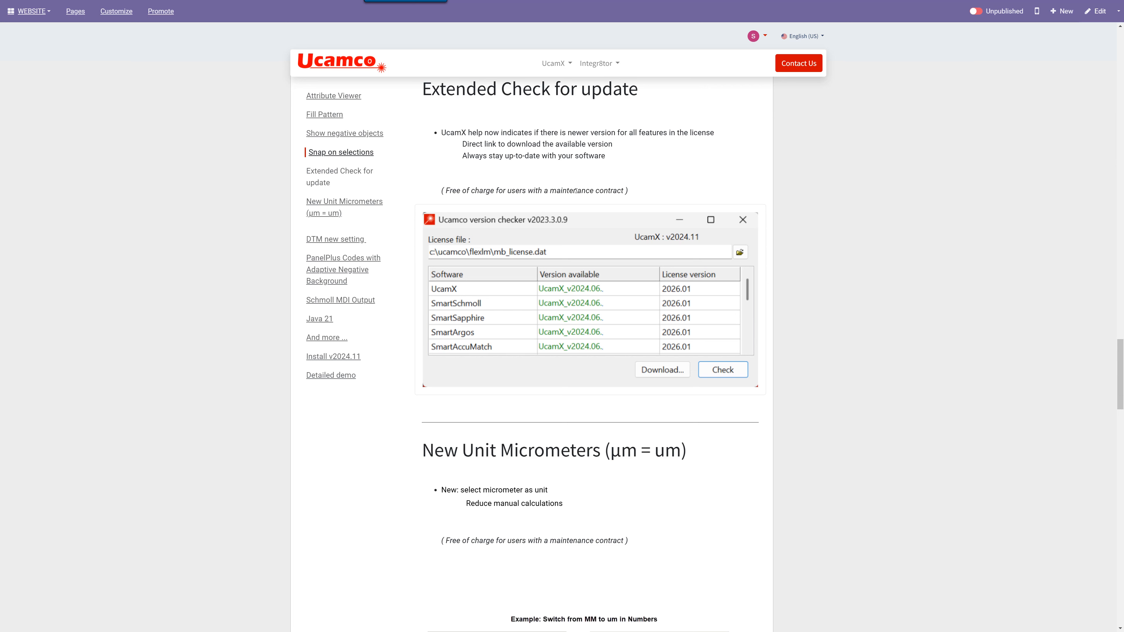
key(alt+Tab)
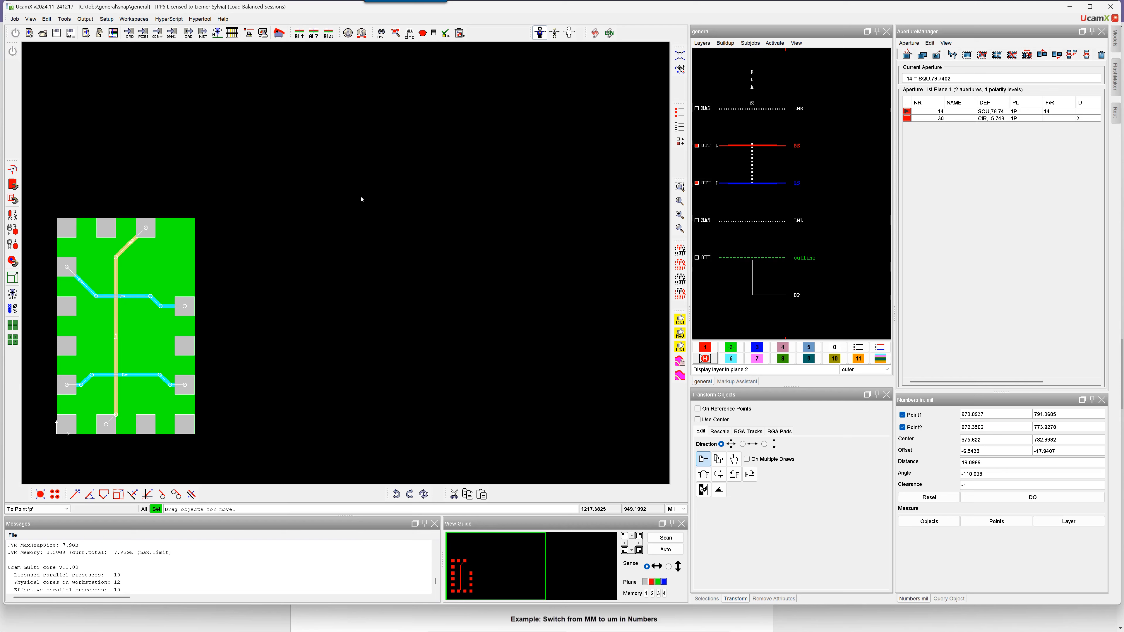
Run Check for update on the license file and look through the versions listed for all licensed software
click(222, 19)
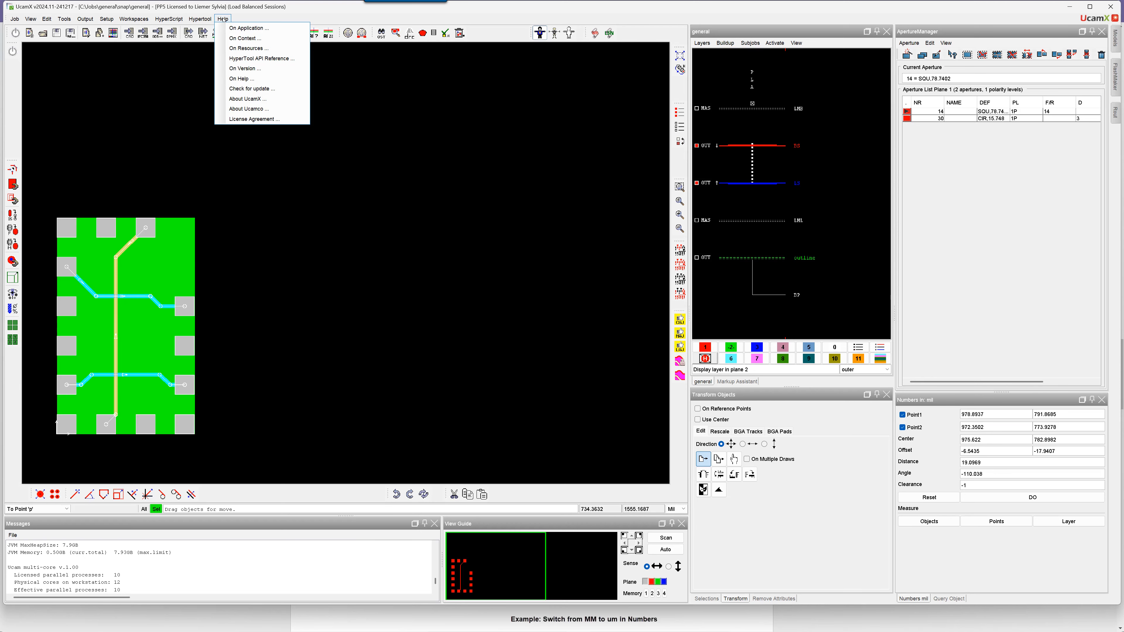
click(252, 89)
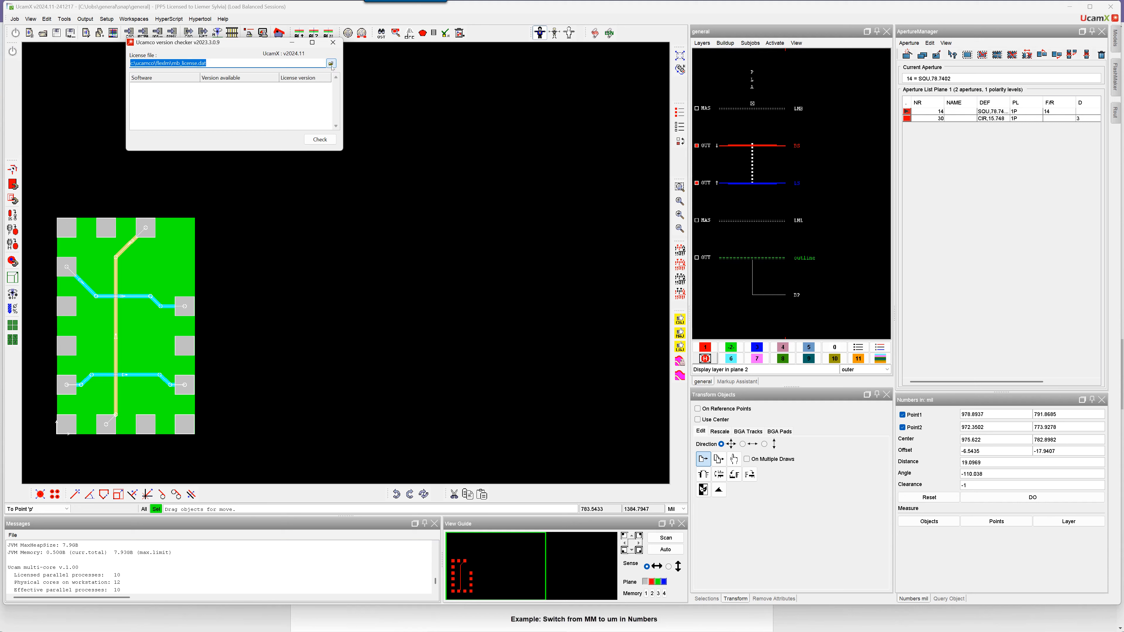
click(325, 141)
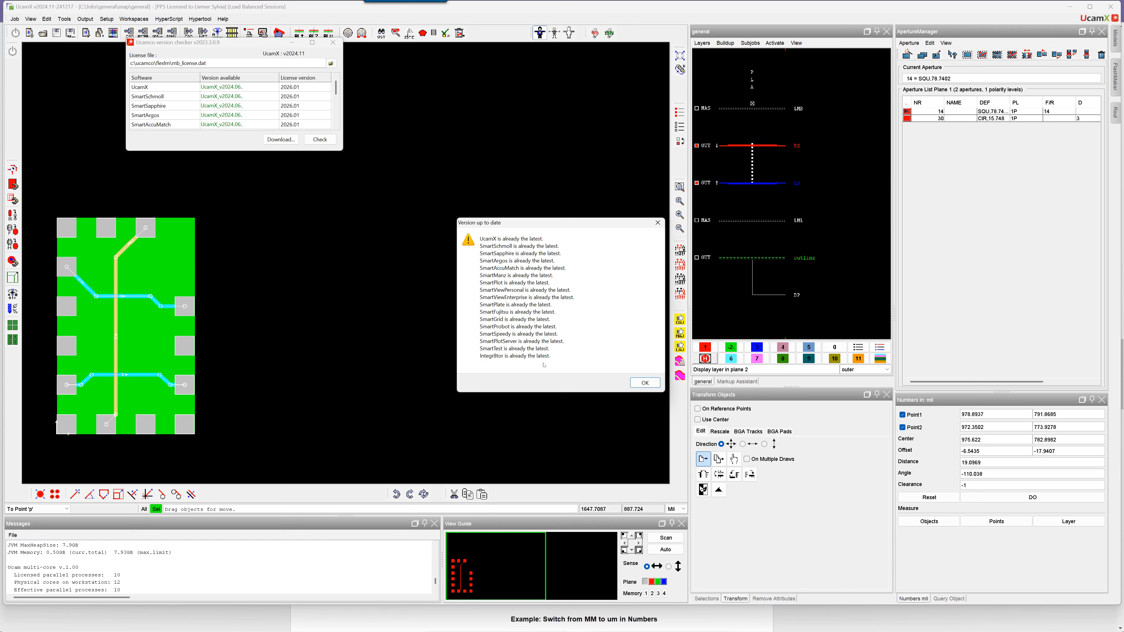
click(645, 383)
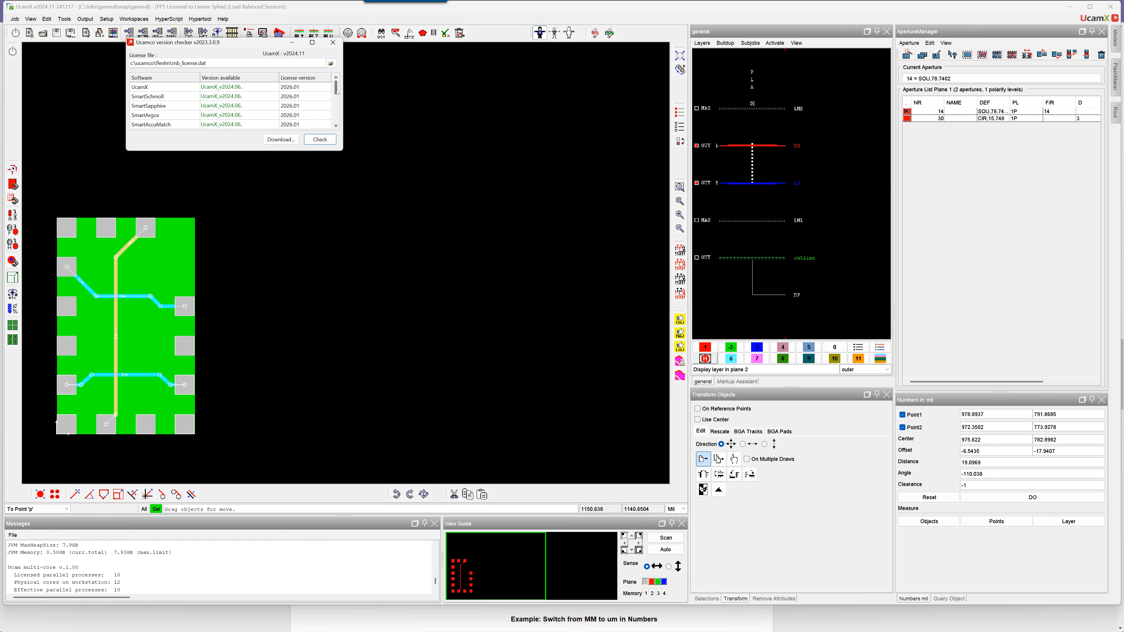
click(336, 105)
click(338, 117)
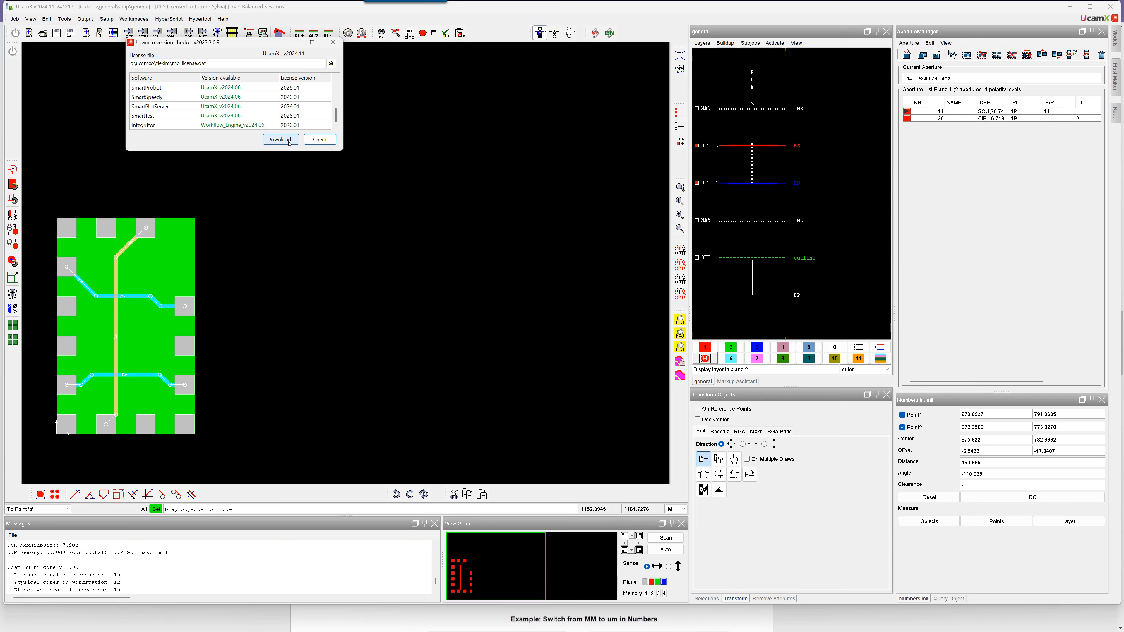
View the New Unit Micrometers section of the online release notes and switch back to UcamX
key(alt+Tab)
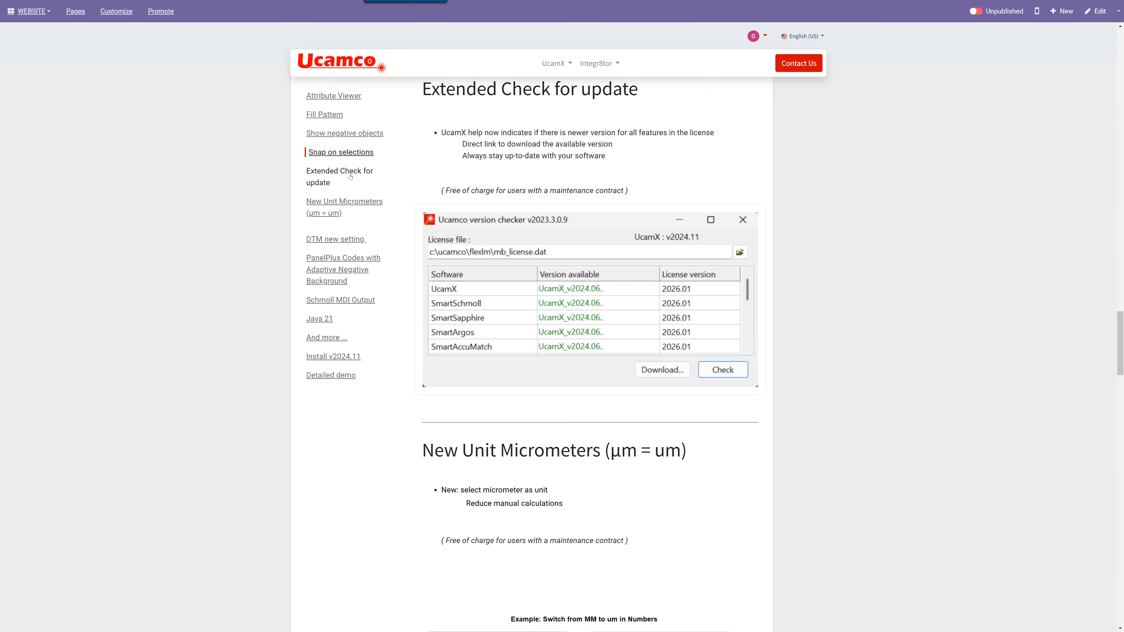
click(338, 202)
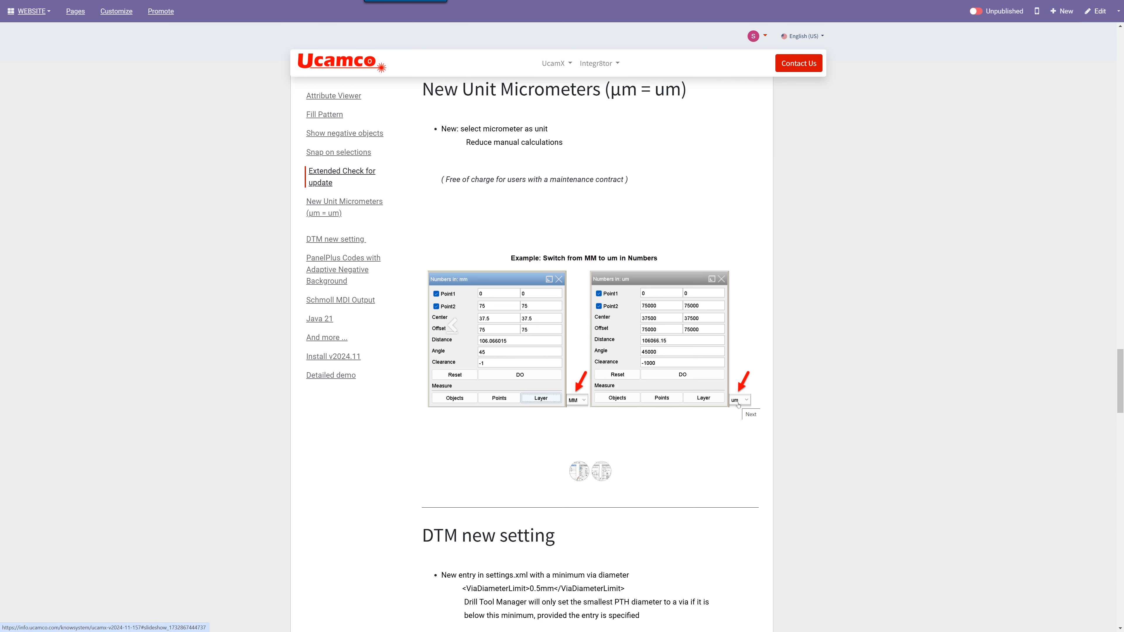
key(alt+Tab)
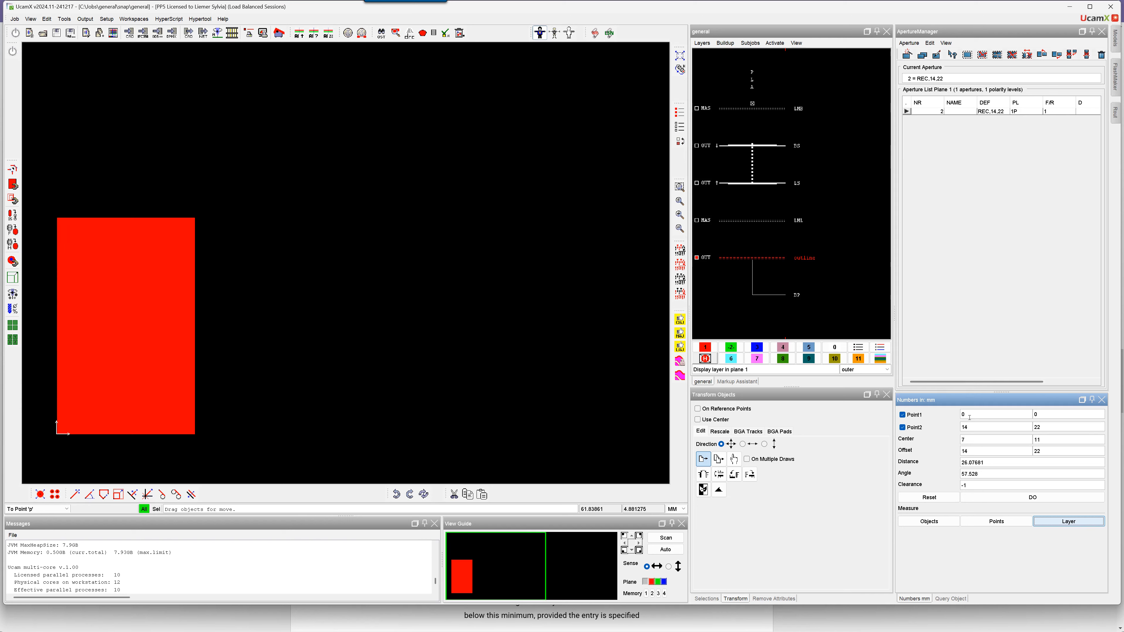
Set the measurement unit to um and enter Point1 as 0.1, 0.2 and Point2 as 1000, 2000 in Numbers
click(684, 510)
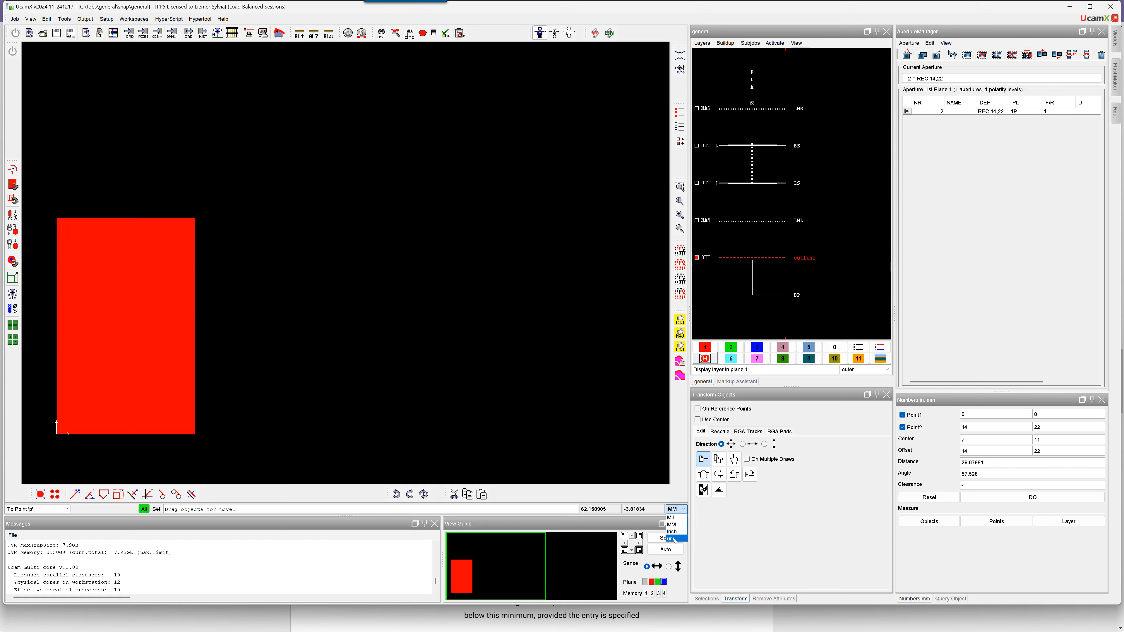
click(674, 539)
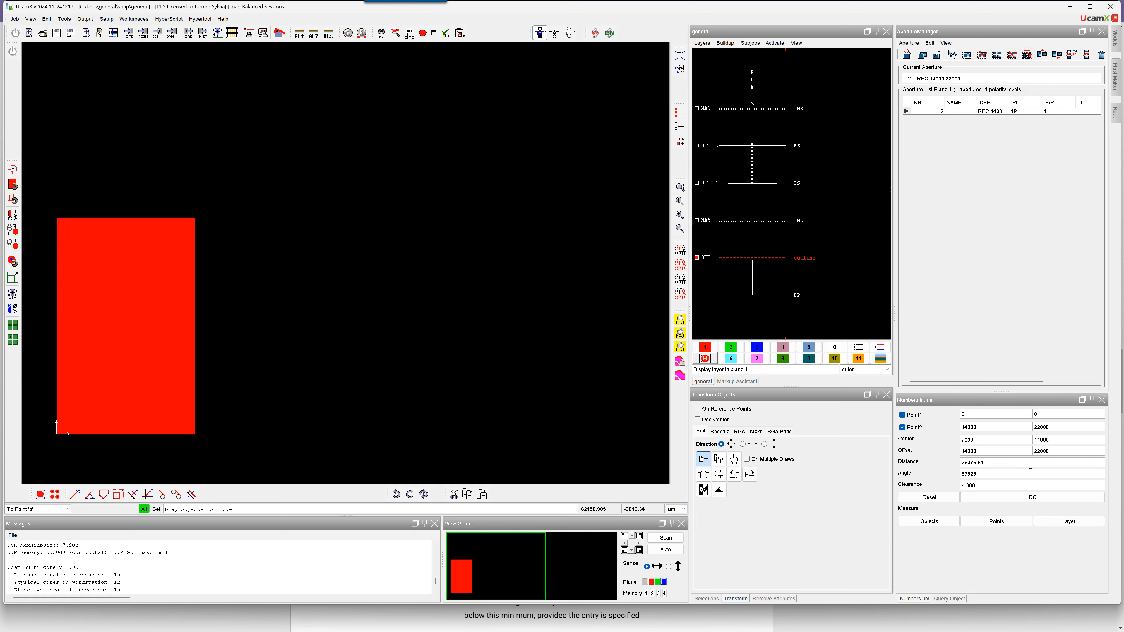
click(1002, 413)
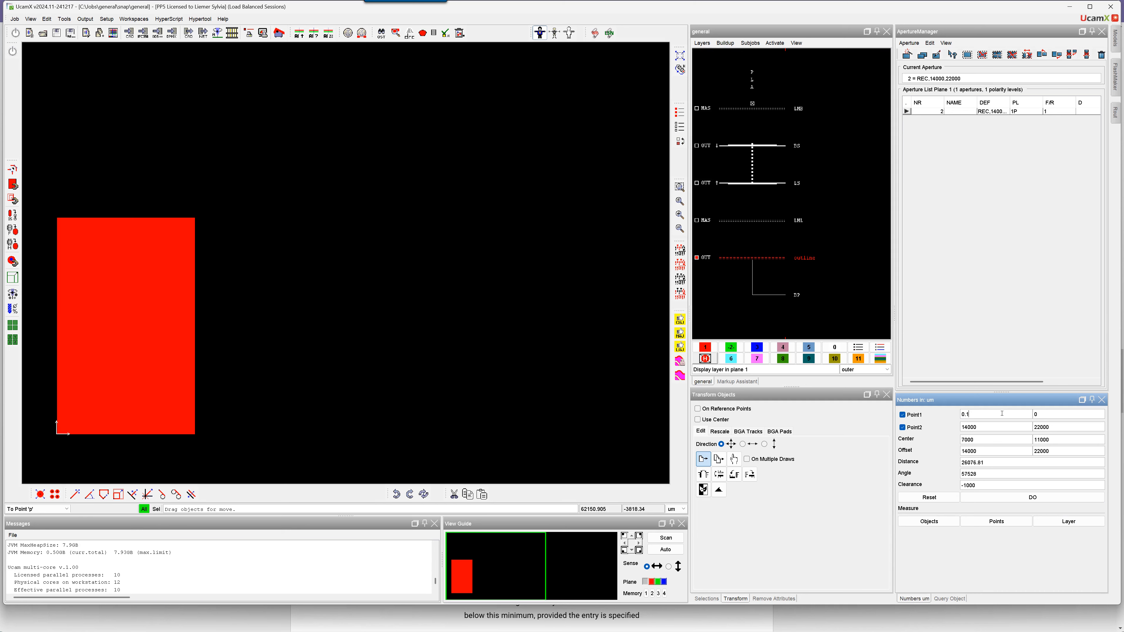
key(Tab)
key(Tab)
key(Tab)
text(1000)
key(Tab)
text(20)
key(Tab)
Set the measurement unit to MM
click(677, 509)
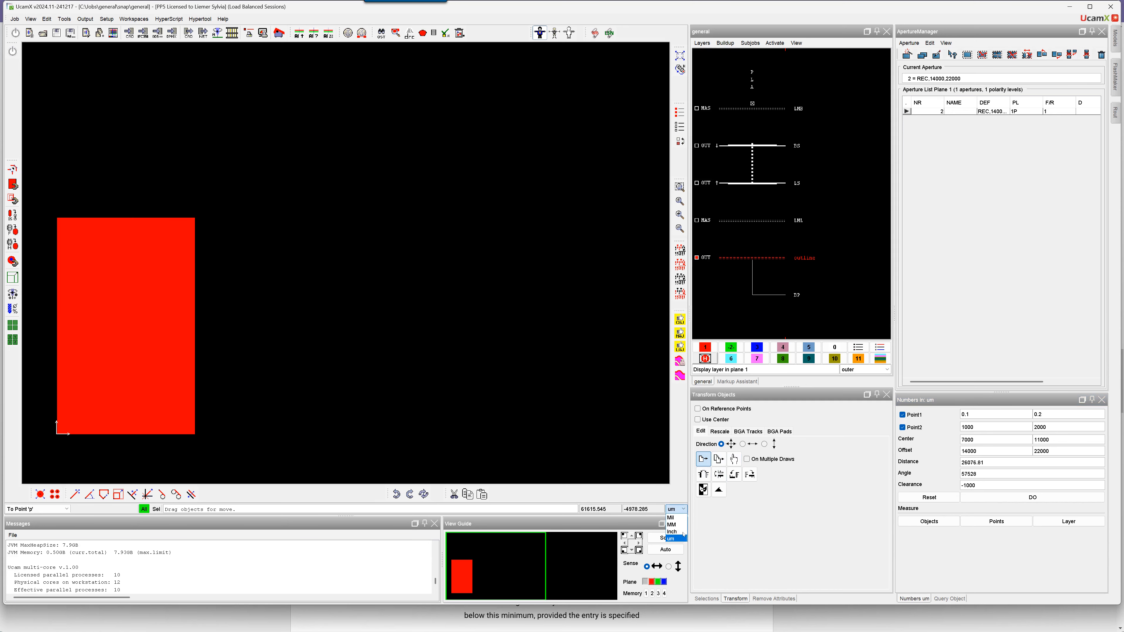
click(672, 524)
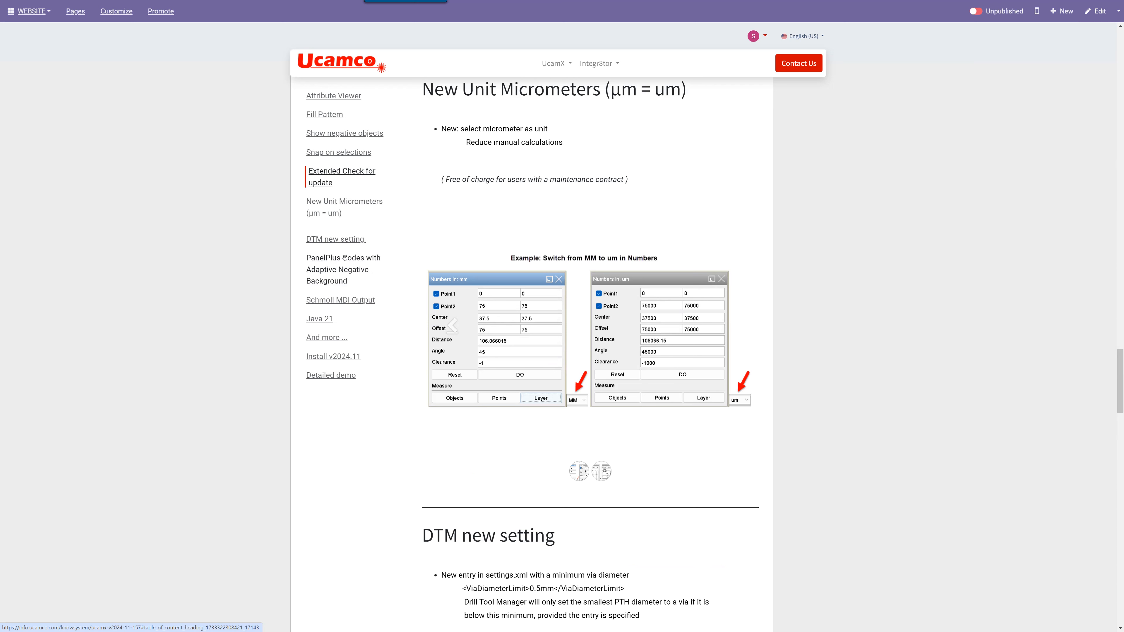
View the DTM new setting section of the online release notes, highlight its ViaDiameterLimit entry, and switch back to UcamX
click(342, 240)
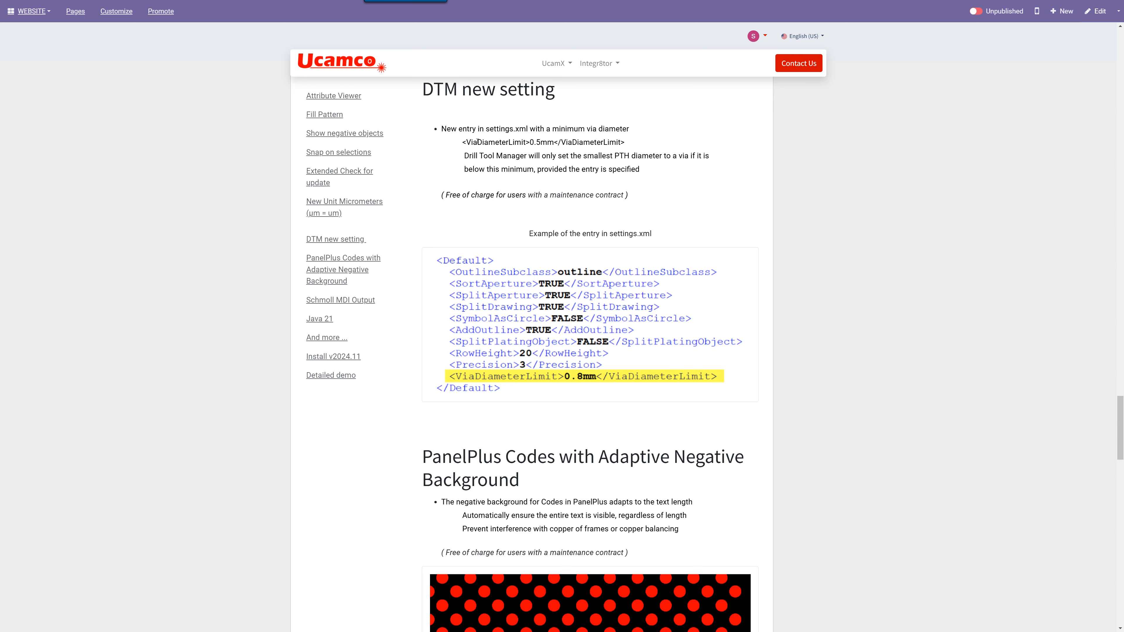
drag(463, 143, 624, 144)
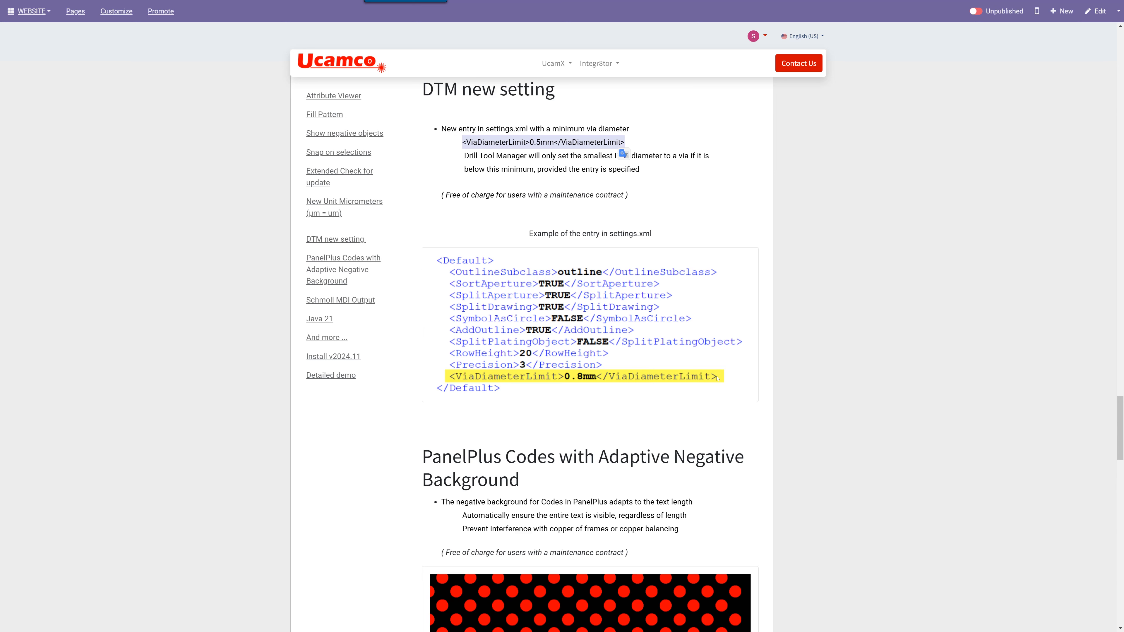
key(alt+Tab)
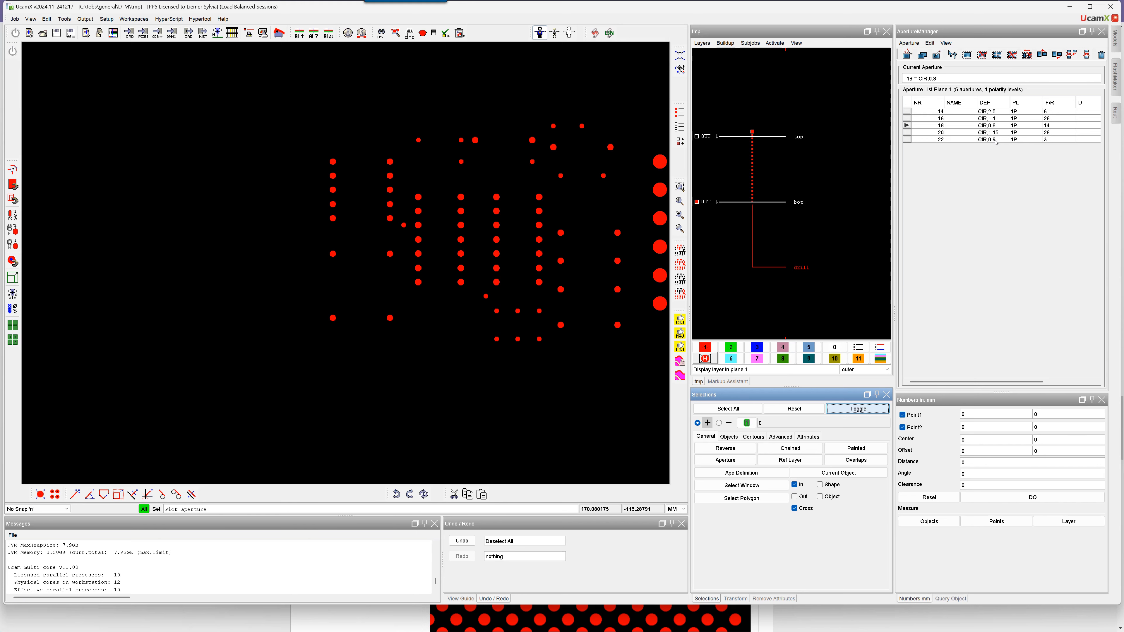
Load the drill tools in the Drill Tool Manager and set the outer diameter of aperture 18 to 0.85 mm
click(13, 309)
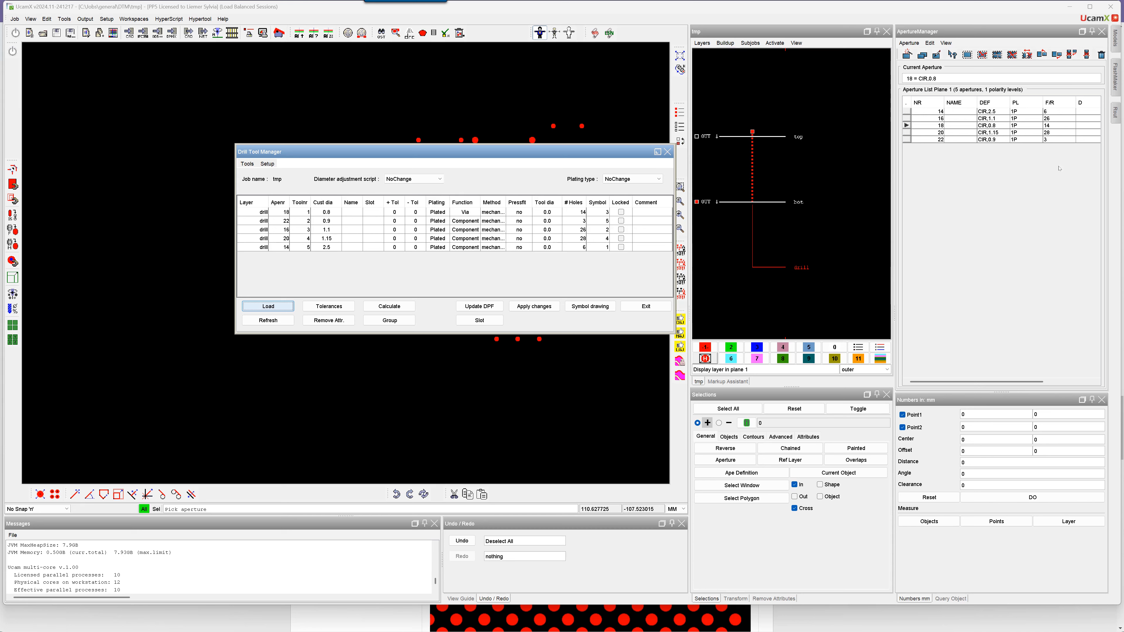
click(999, 129)
double_click(999, 129)
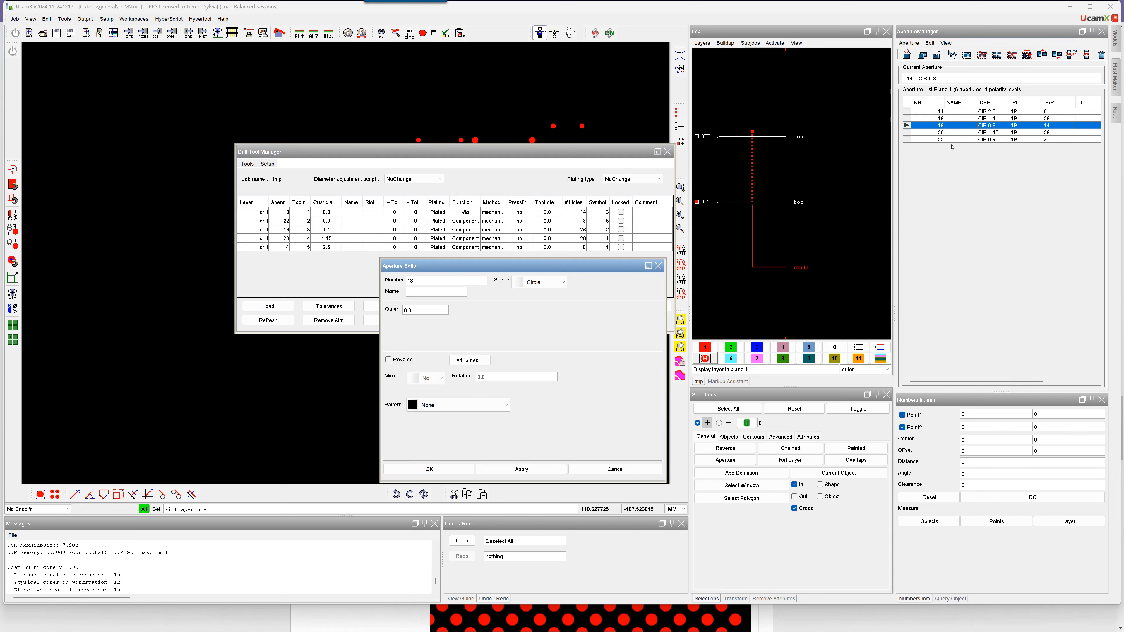
double_click(430, 311)
click(428, 314)
click(535, 472)
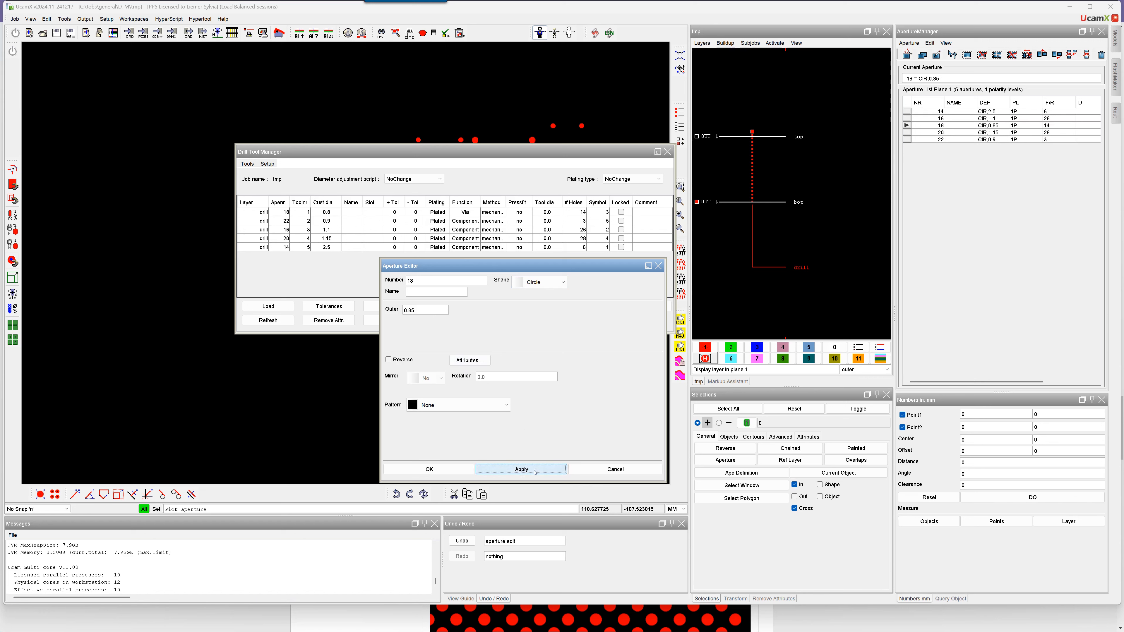
click(628, 471)
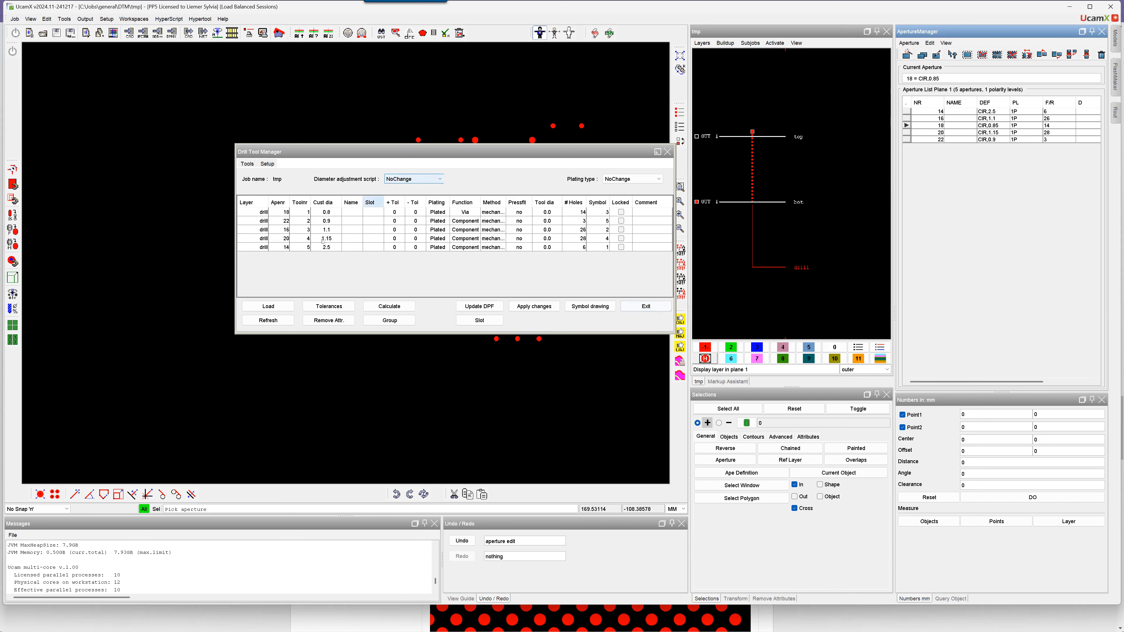
Reload the drill tools in the Drill Tool Manager to re-evaluate their functions, and close it
click(267, 306)
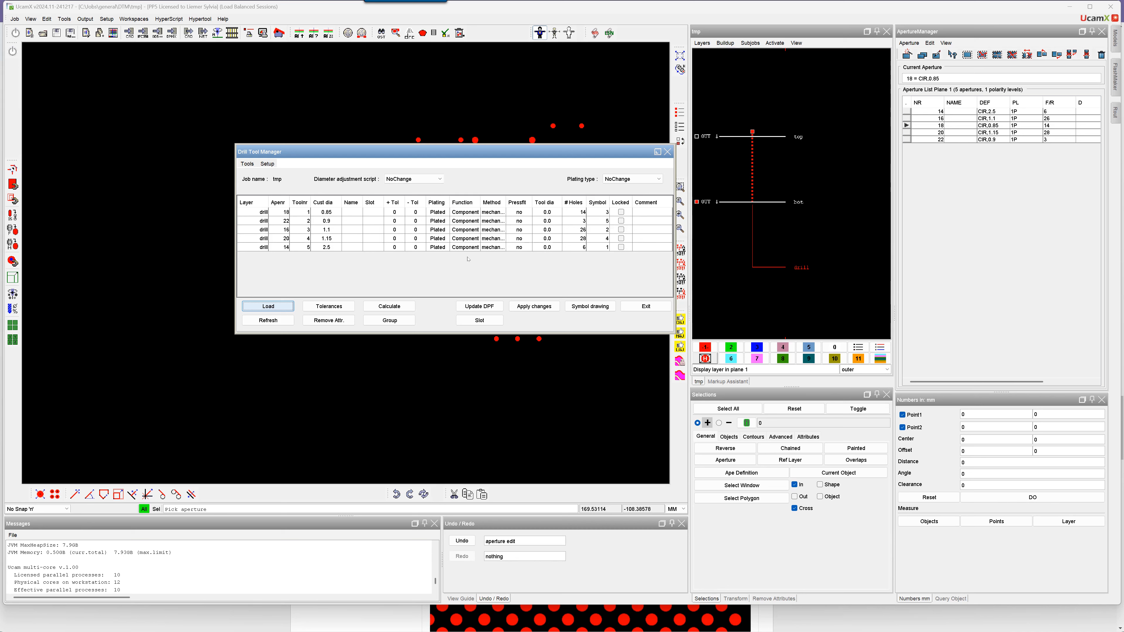
key(alt)
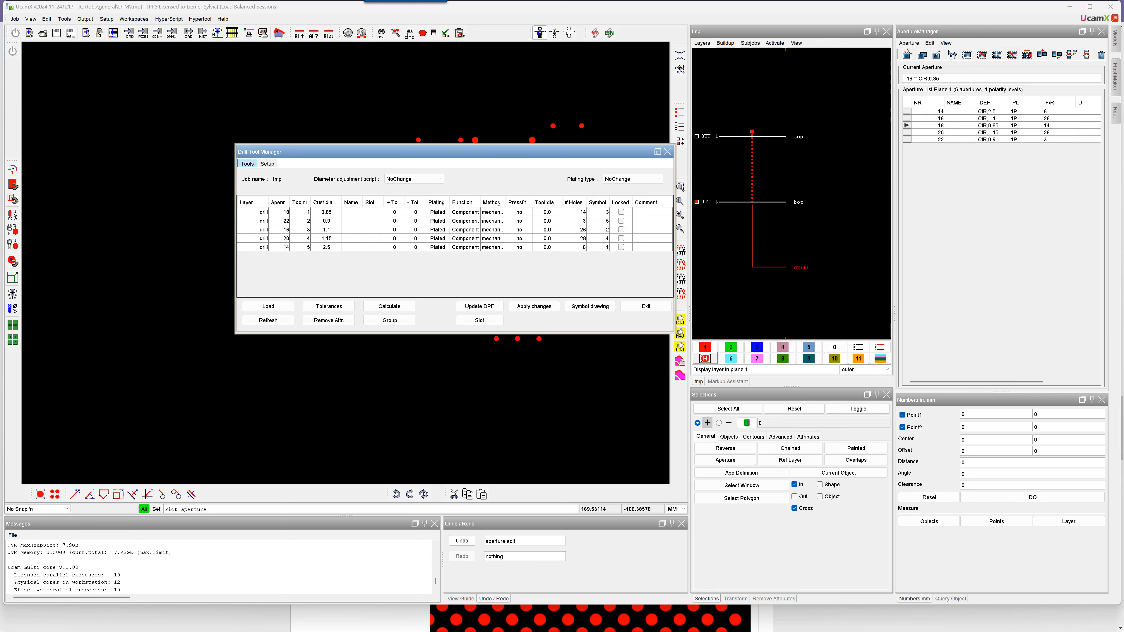
click(668, 153)
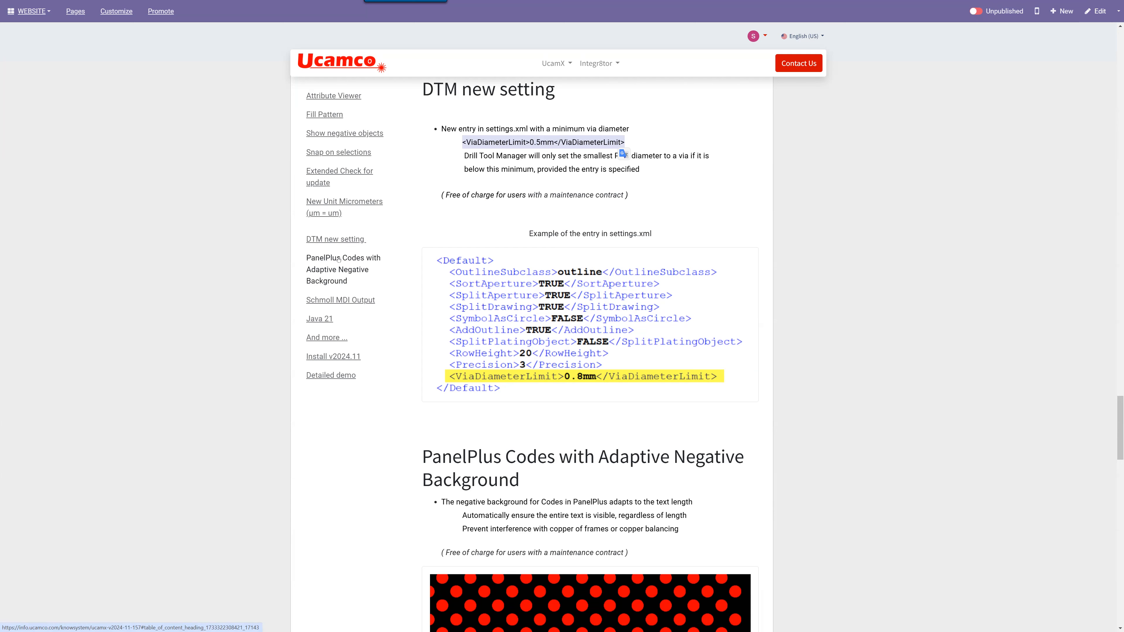
View the PanelPlus Codes with Adaptive Negative Background section of the online release notes and switch back to UcamX
click(339, 259)
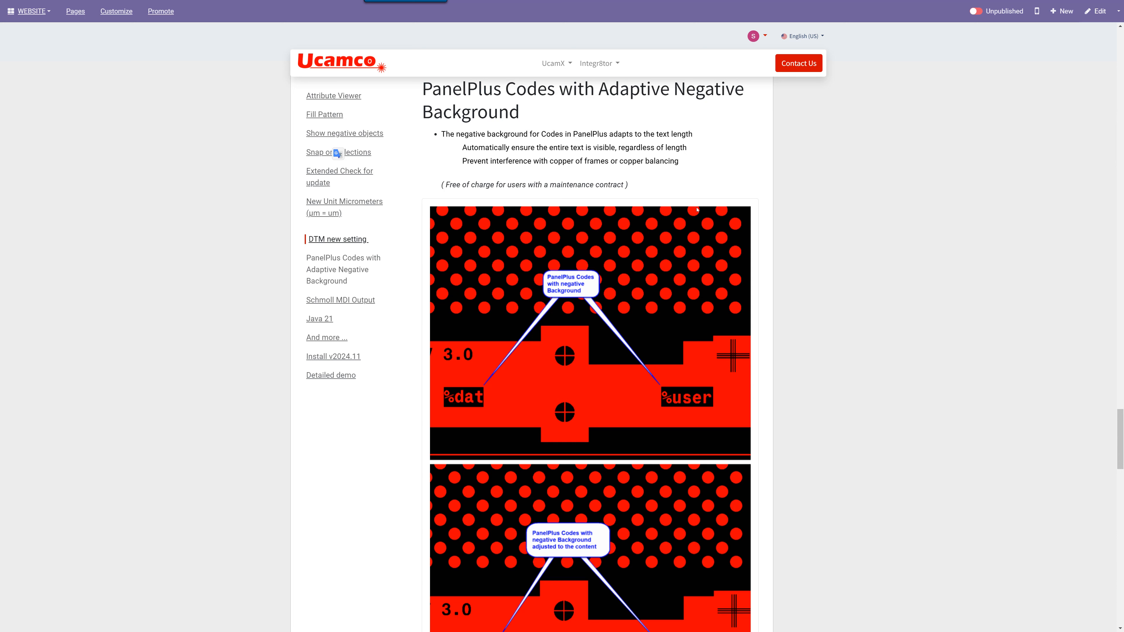
key(alt+Tab)
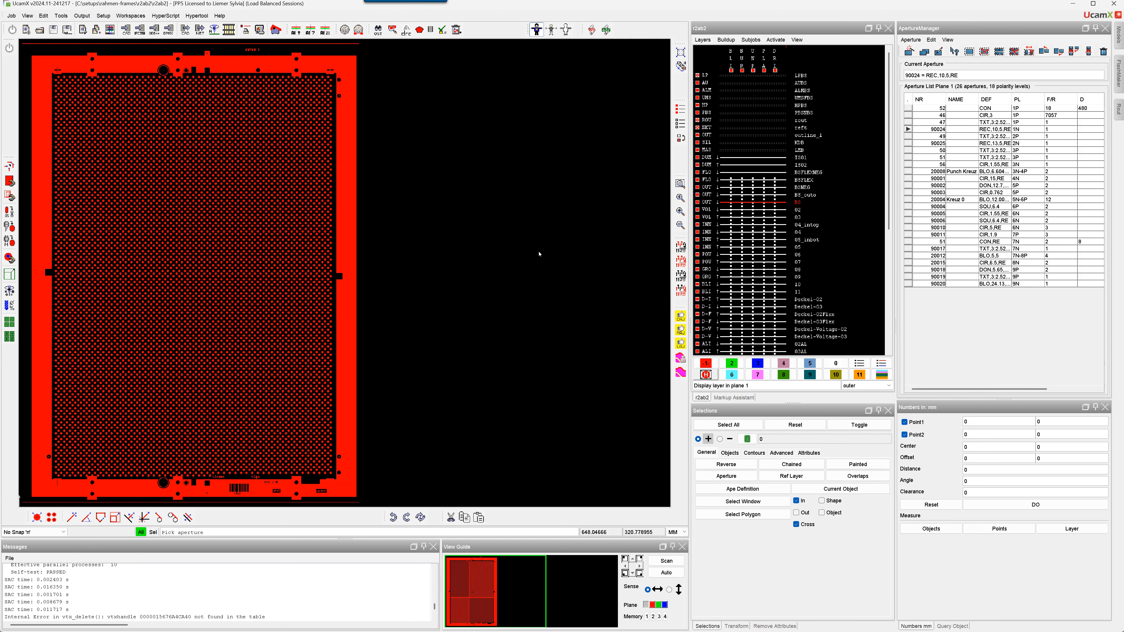
Inspect the attributes of the negative rectangle apertures behind the %user and %dat codes in the panel frame
click(680, 184)
drag(264, 474, 333, 507)
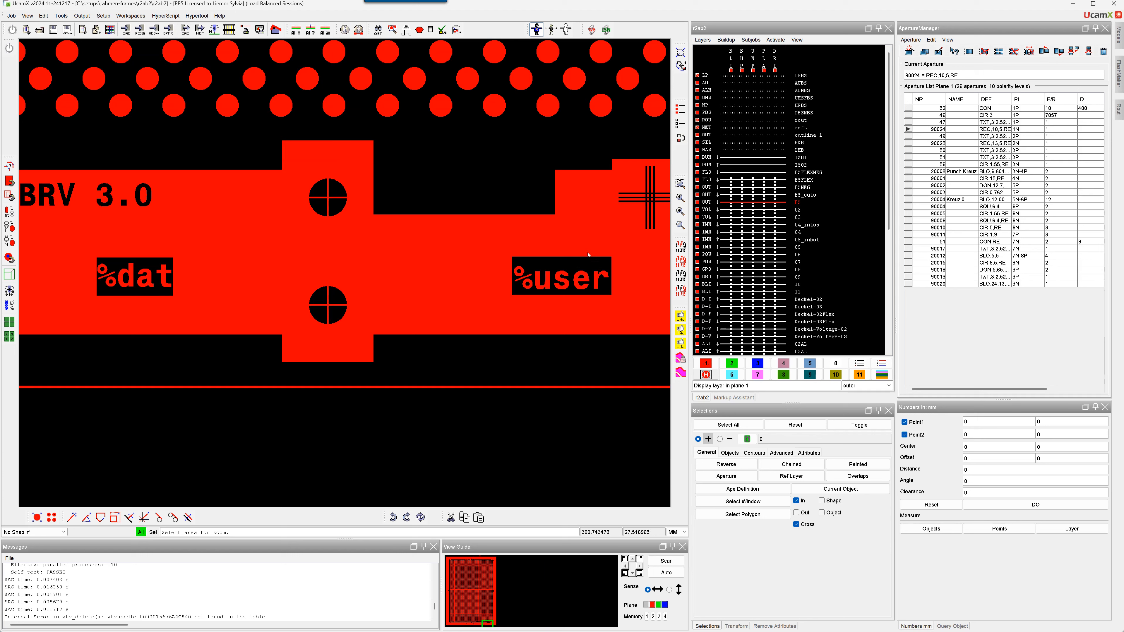
click(954, 52)
click(576, 266)
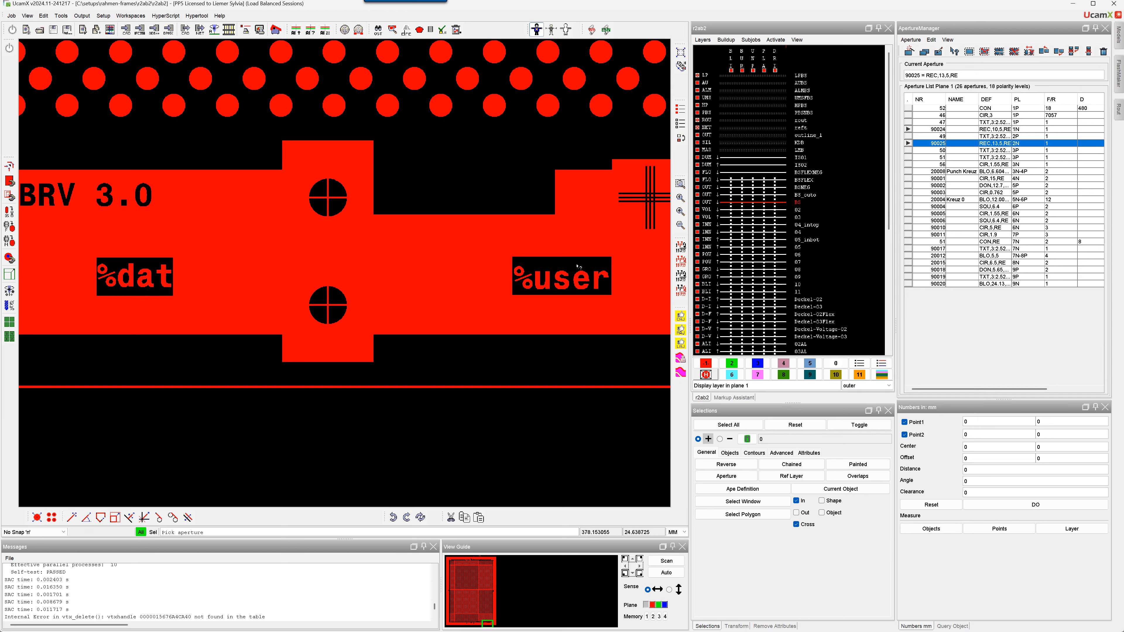
double_click(996, 143)
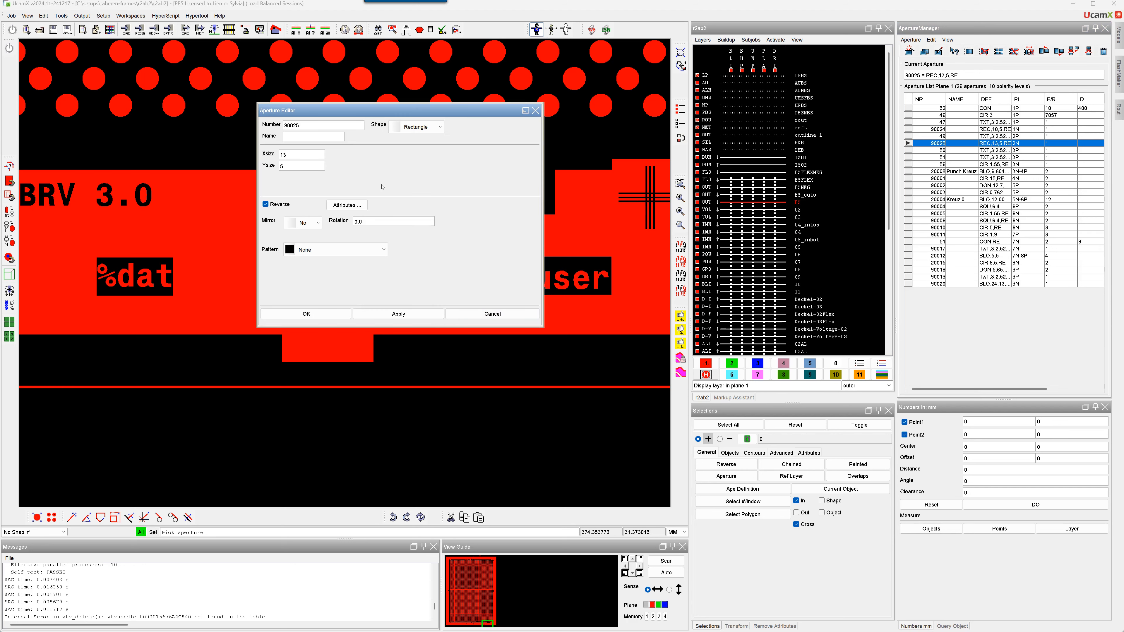
click(353, 205)
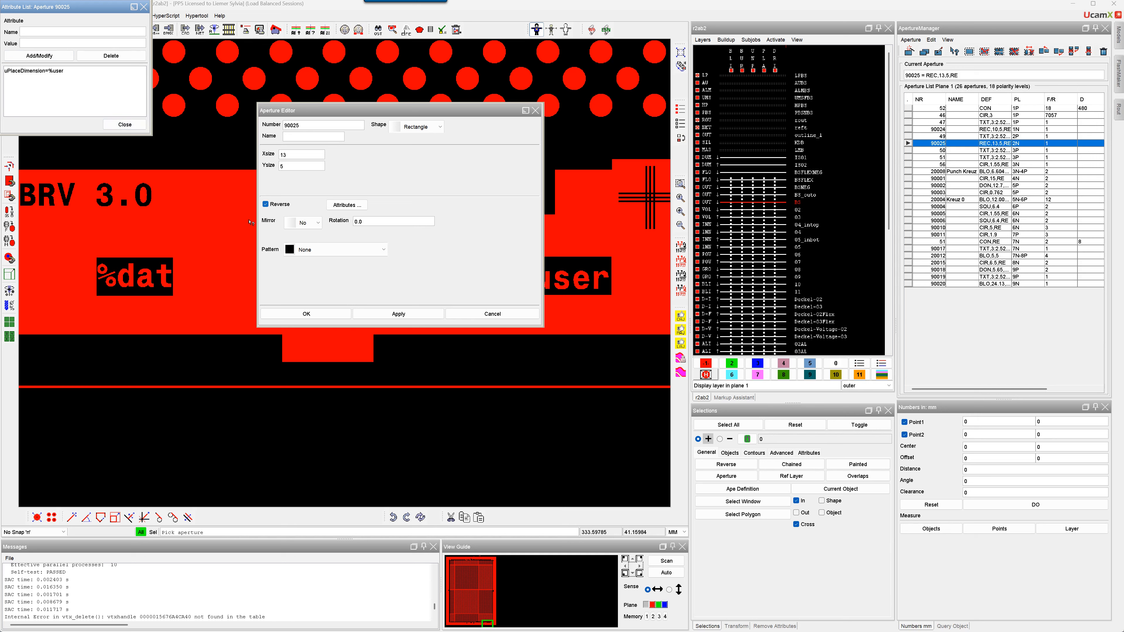
click(153, 266)
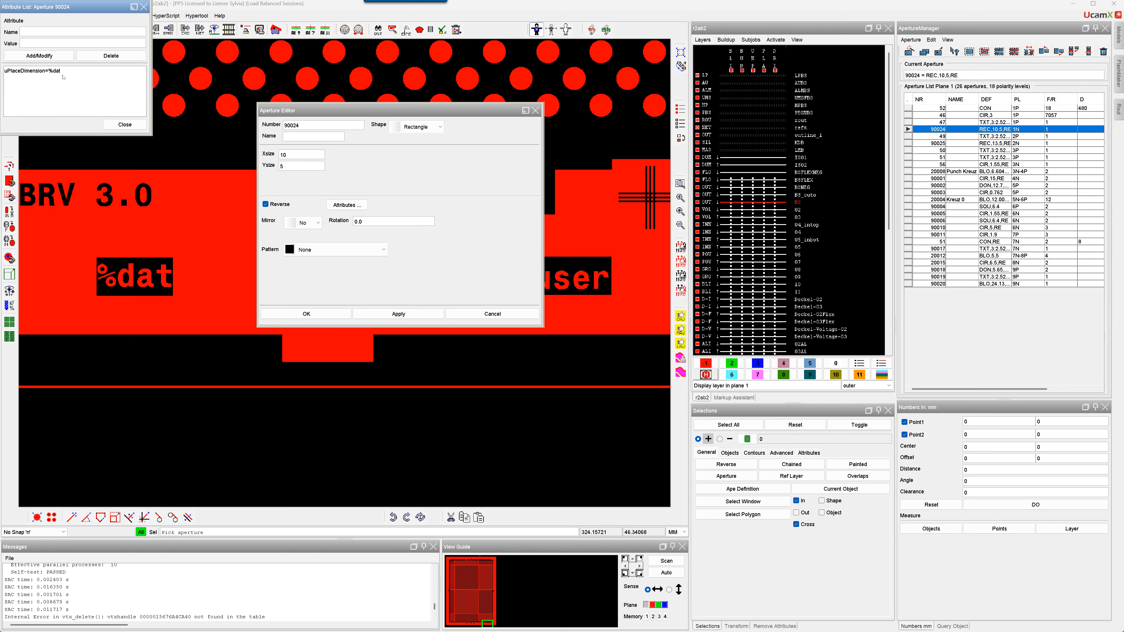
click(125, 124)
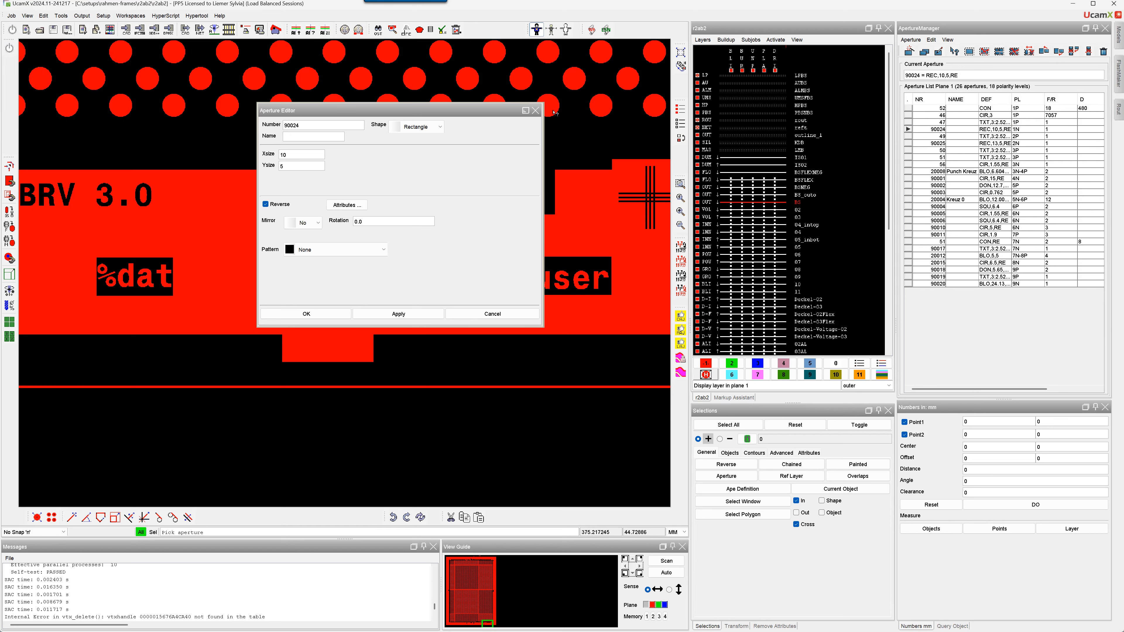
click(535, 110)
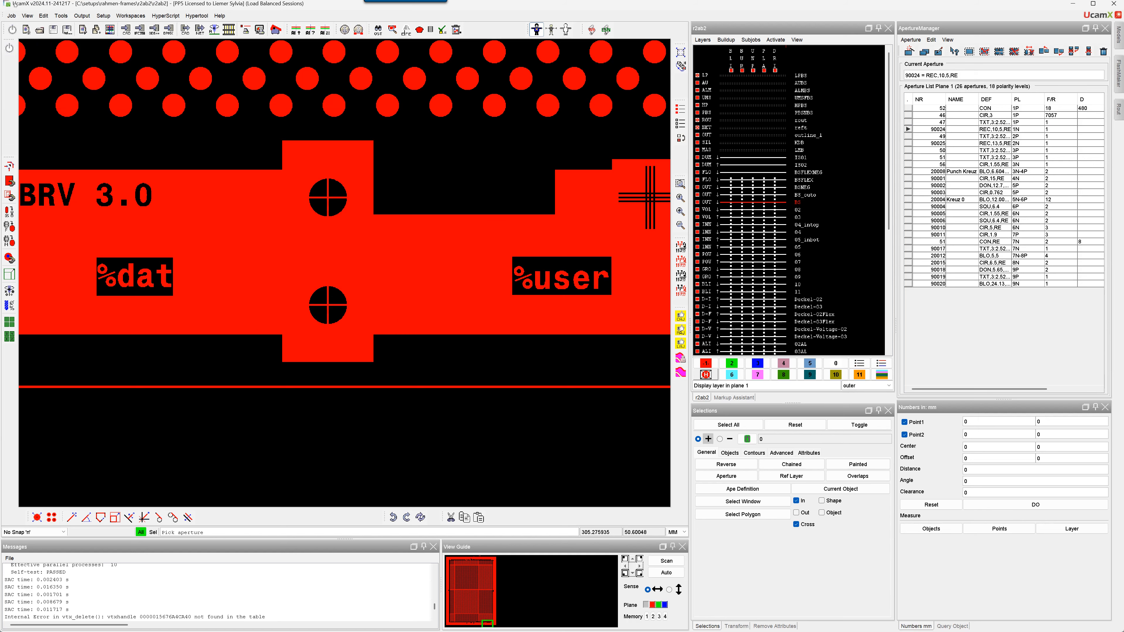
Open the recently used job C:\Jobs\general\general
click(12, 16)
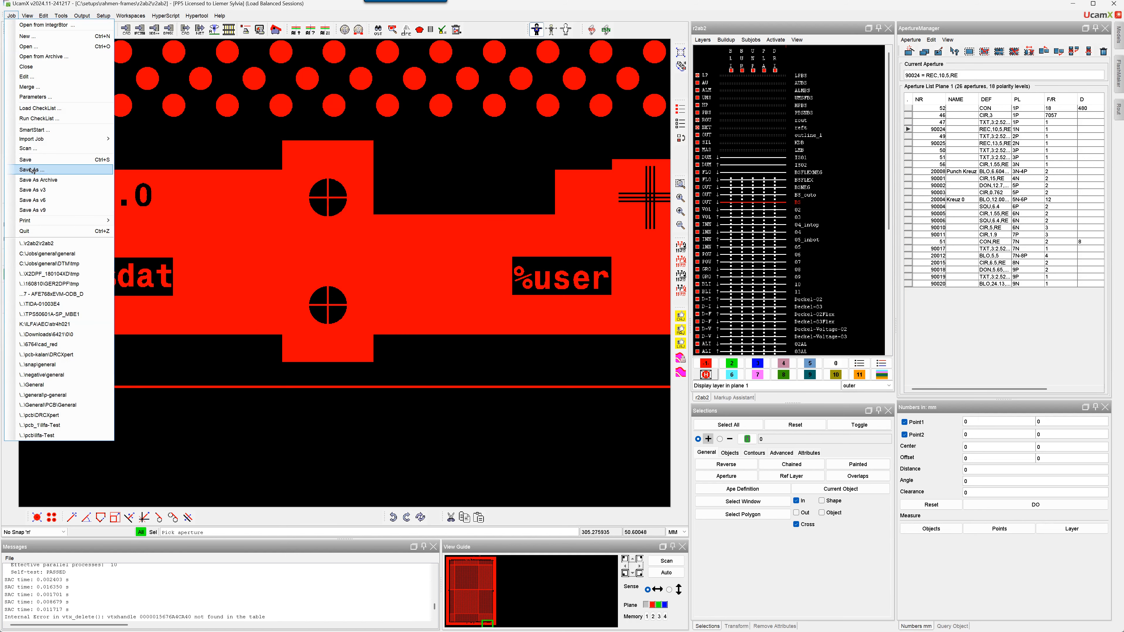
click(64, 254)
click(529, 335)
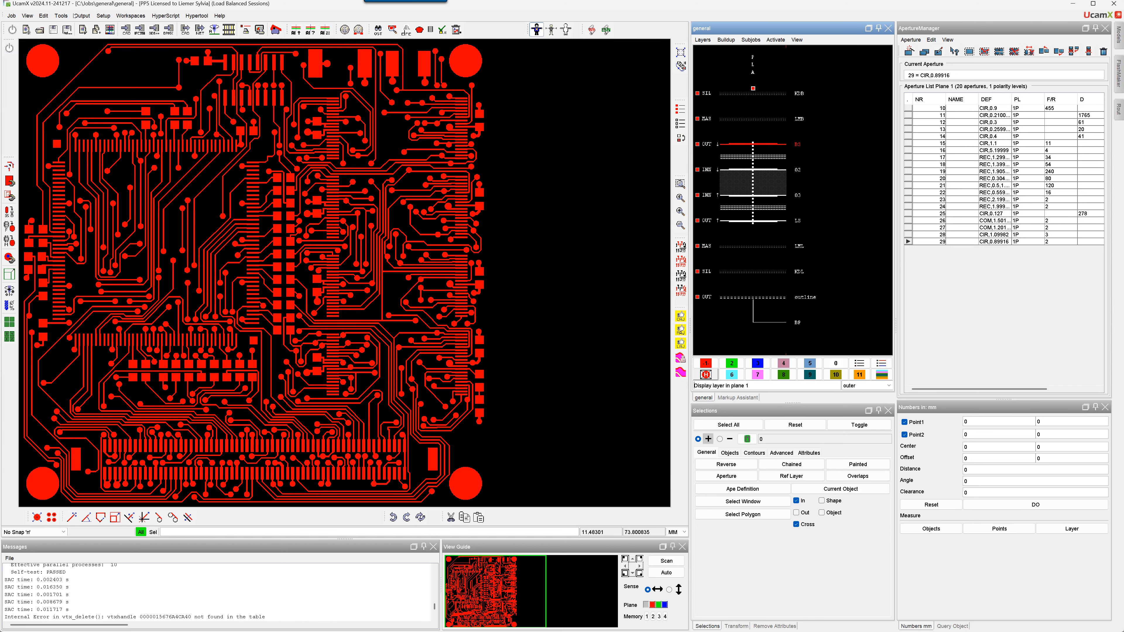
Create a PanelPlus panel from the calculated results with the R2AB2 frame and the report option disabled
click(61, 16)
mouse_move(79, 86)
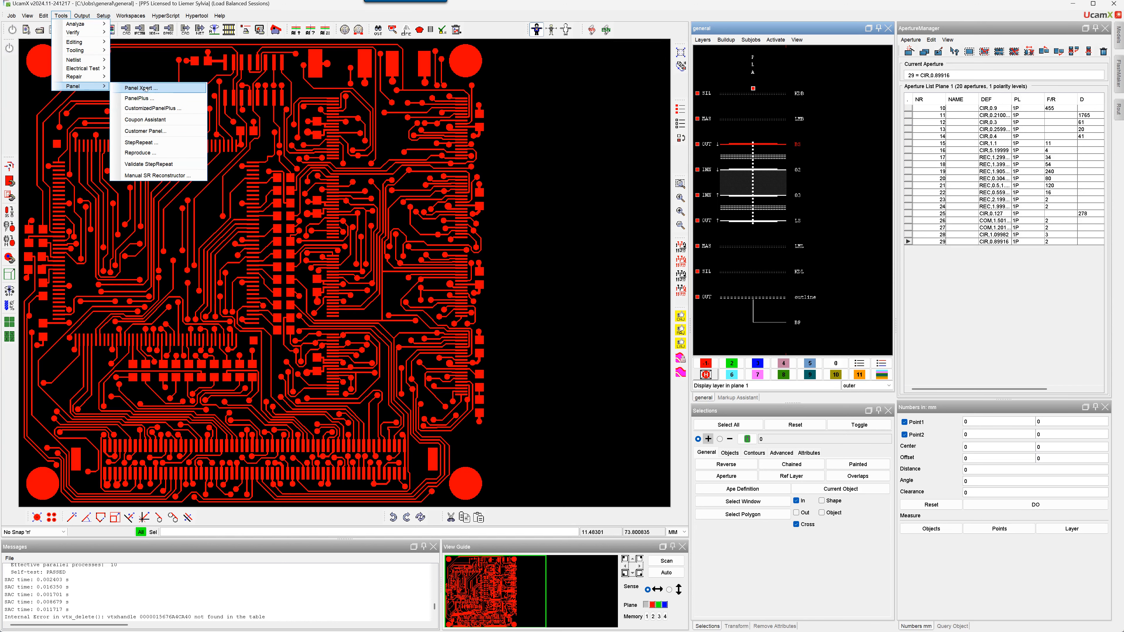
click(155, 100)
click(69, 81)
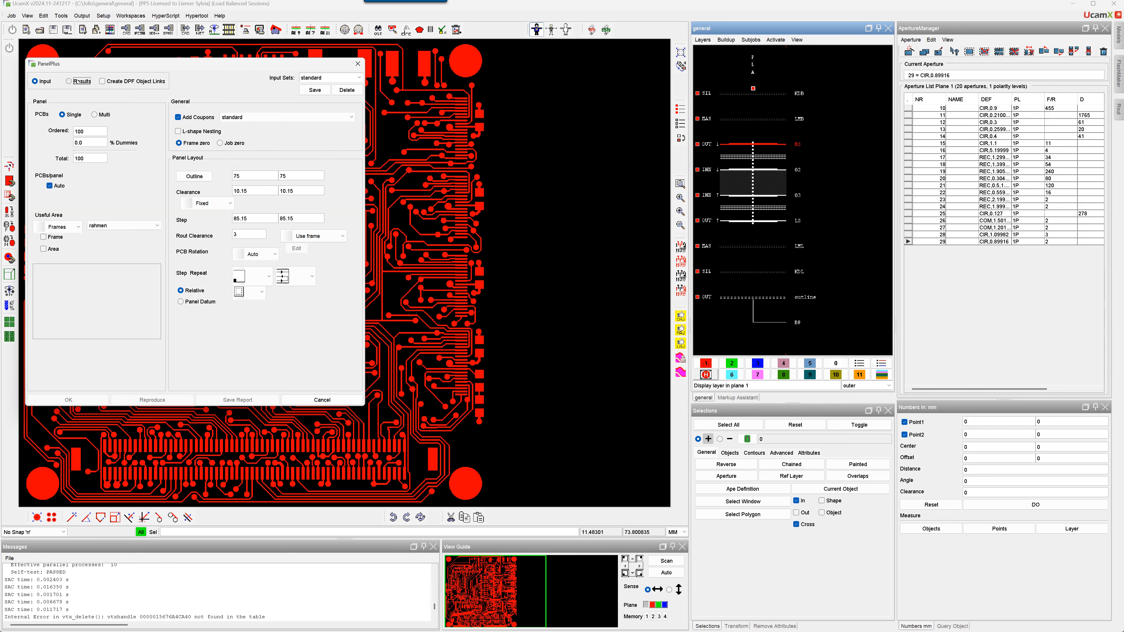
click(51, 147)
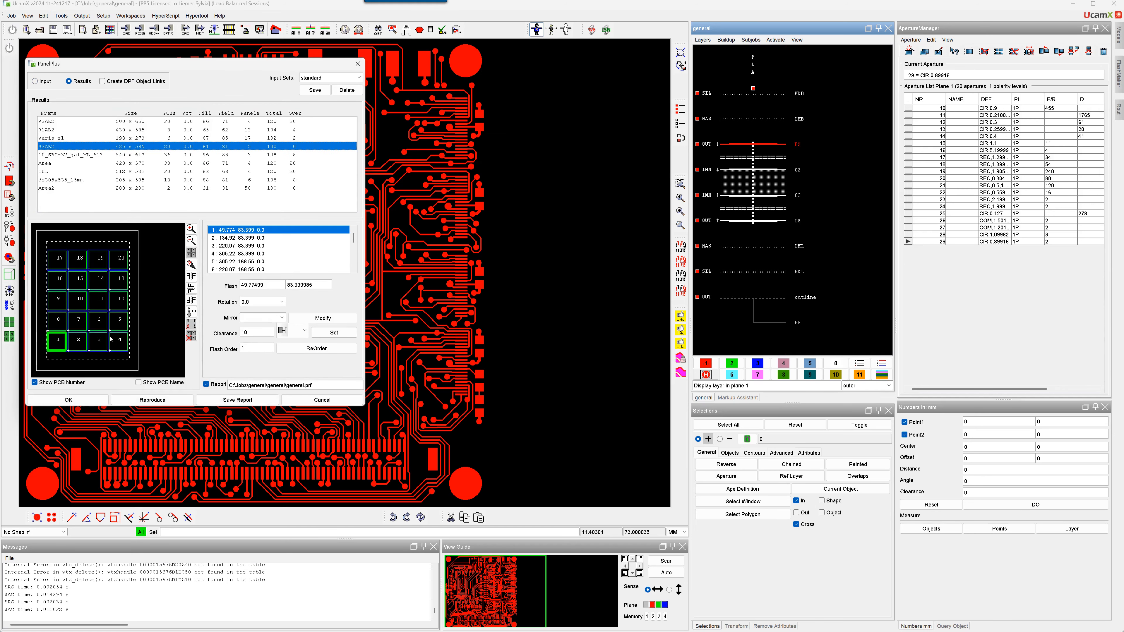
click(206, 384)
click(72, 399)
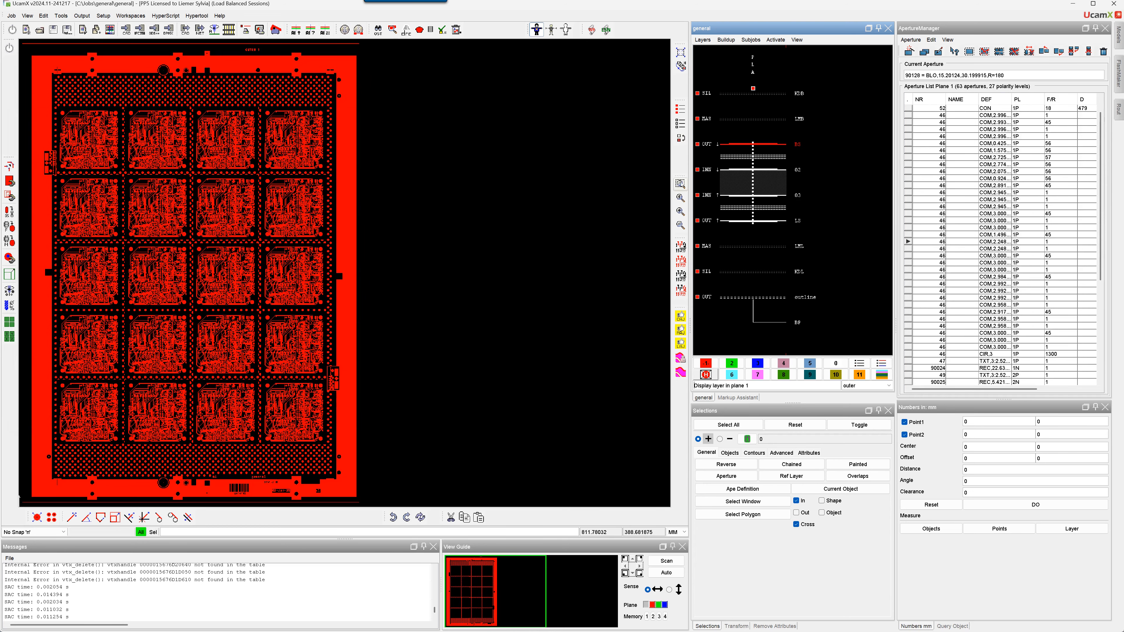
Add bs.dpf from the r2ab2 folder as a layer and display it in plane 2 over the panel's date and user codes
click(680, 184)
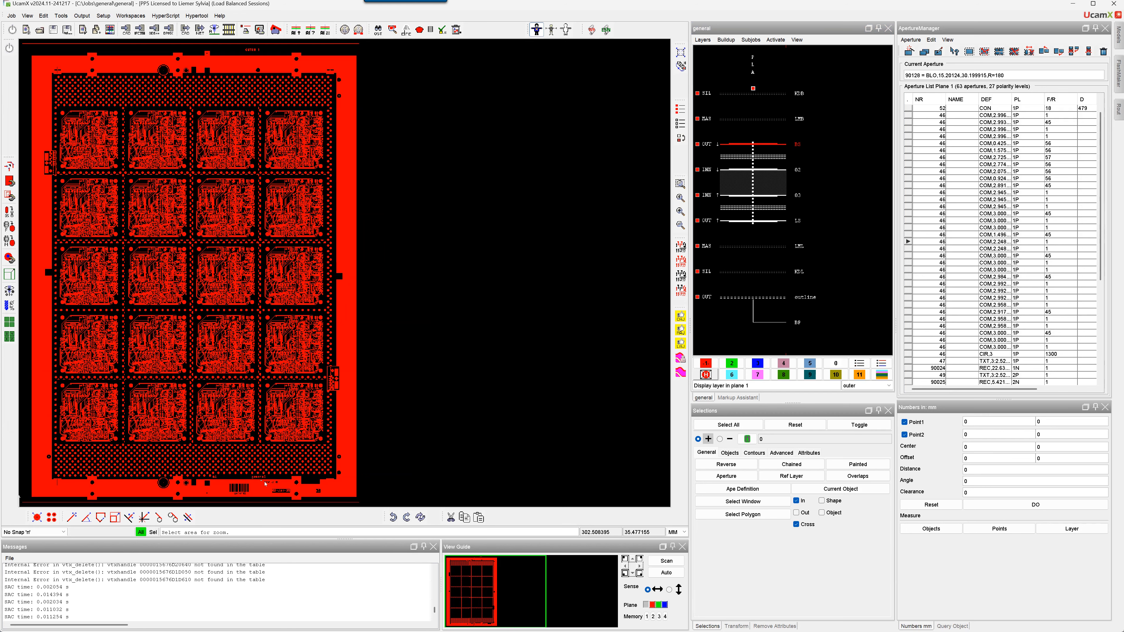
drag(261, 481, 331, 507)
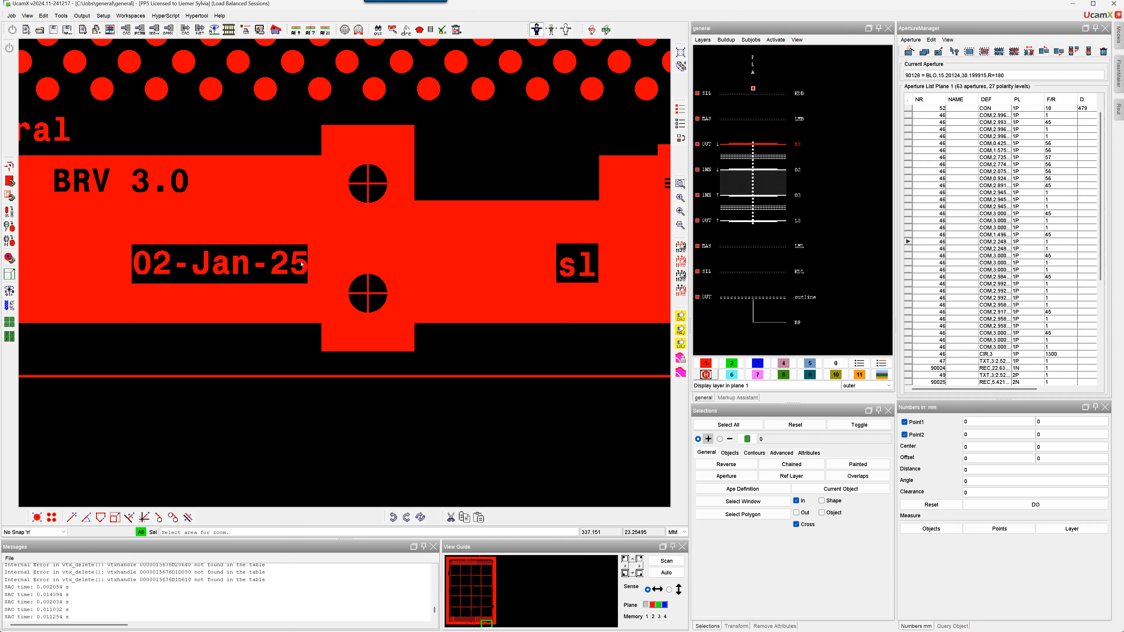
click(703, 40)
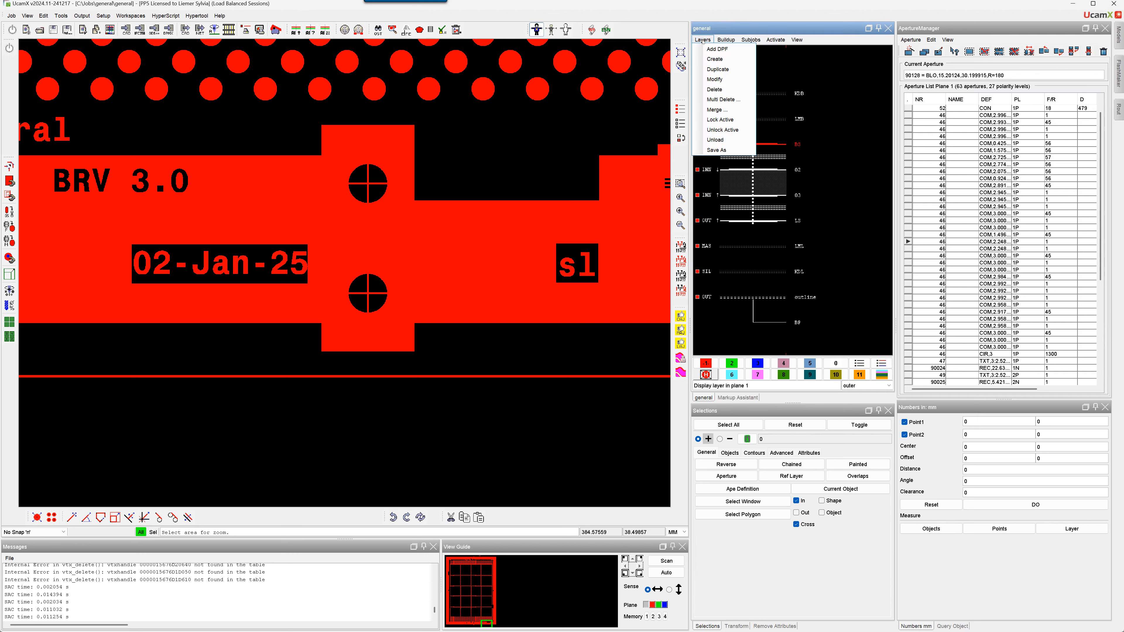
click(716, 49)
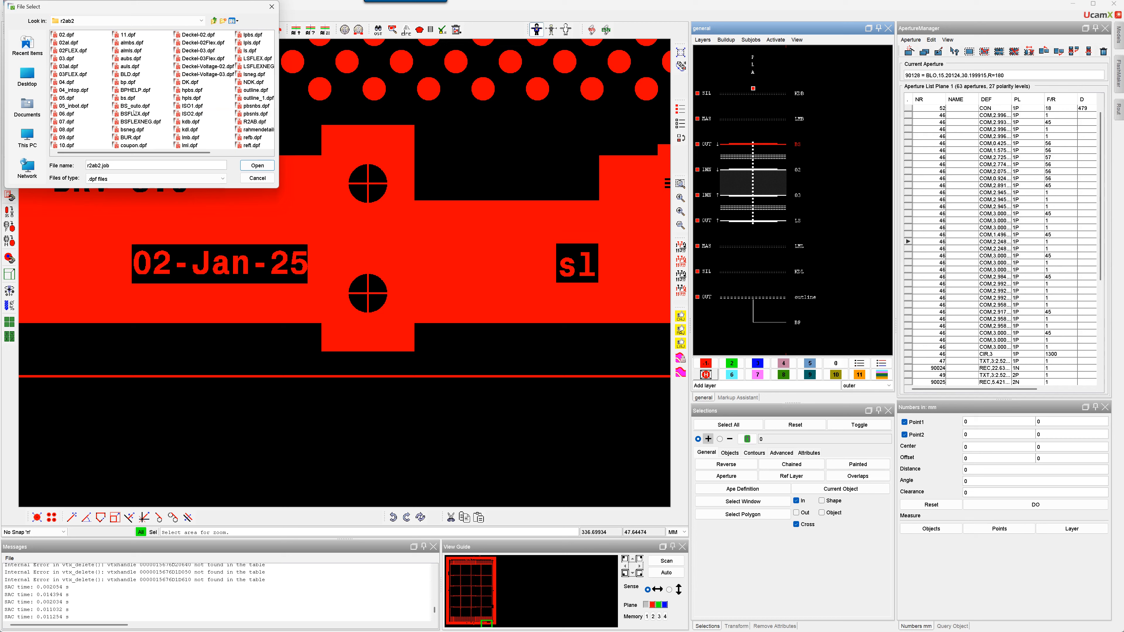
click(258, 166)
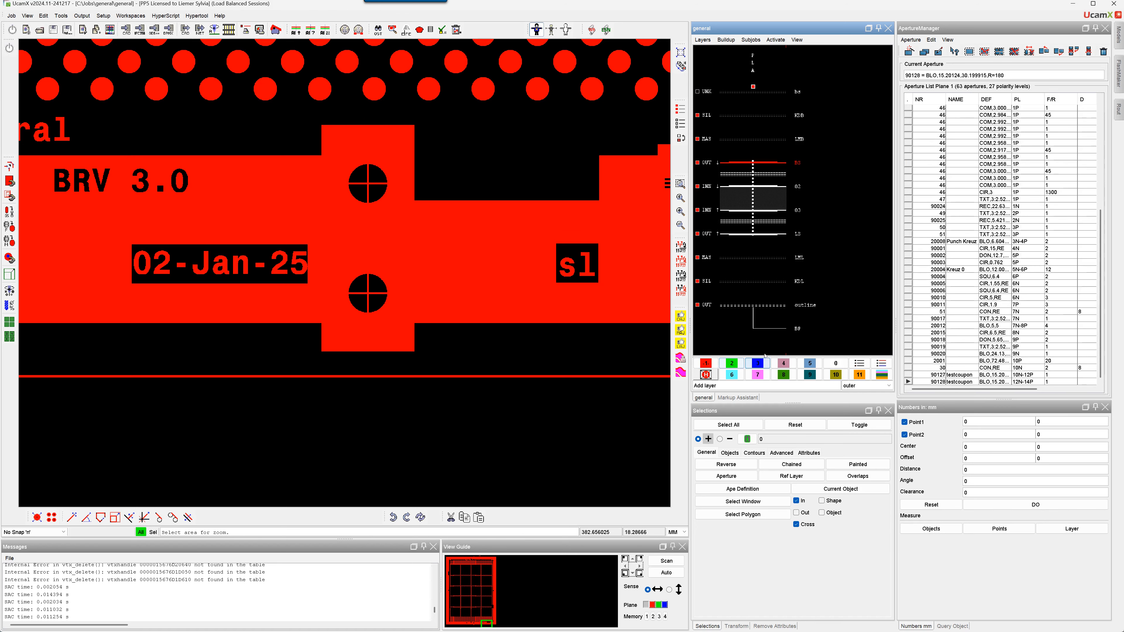
click(732, 363)
click(797, 90)
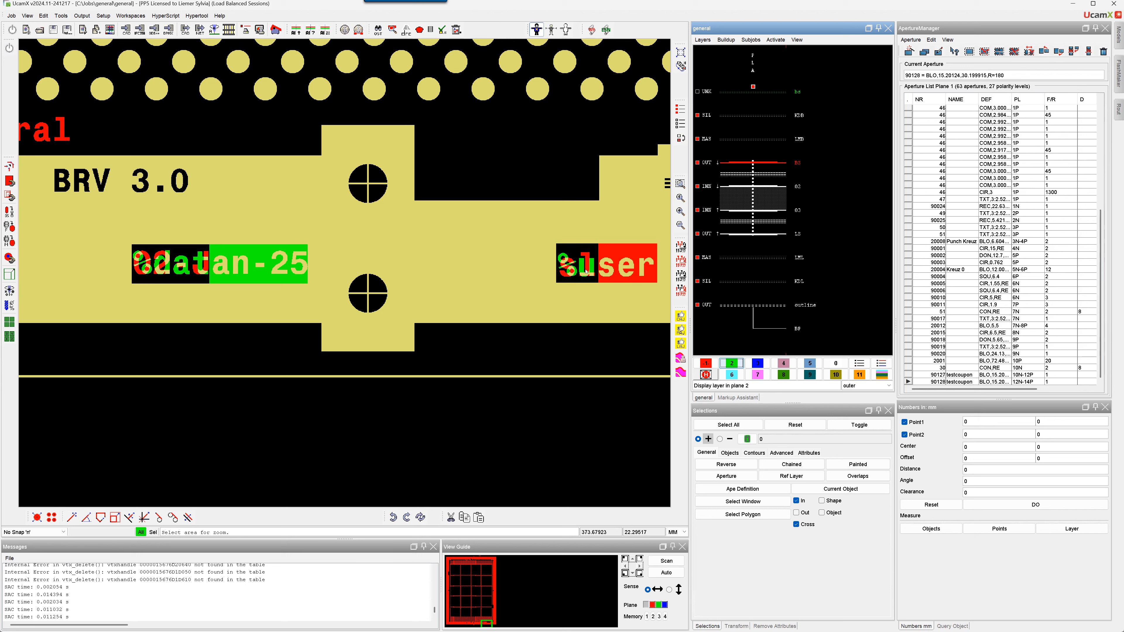
Switch to the online release notes and view the Schmoll MDI Output section enlarged to 150%
key(alt+Tab)
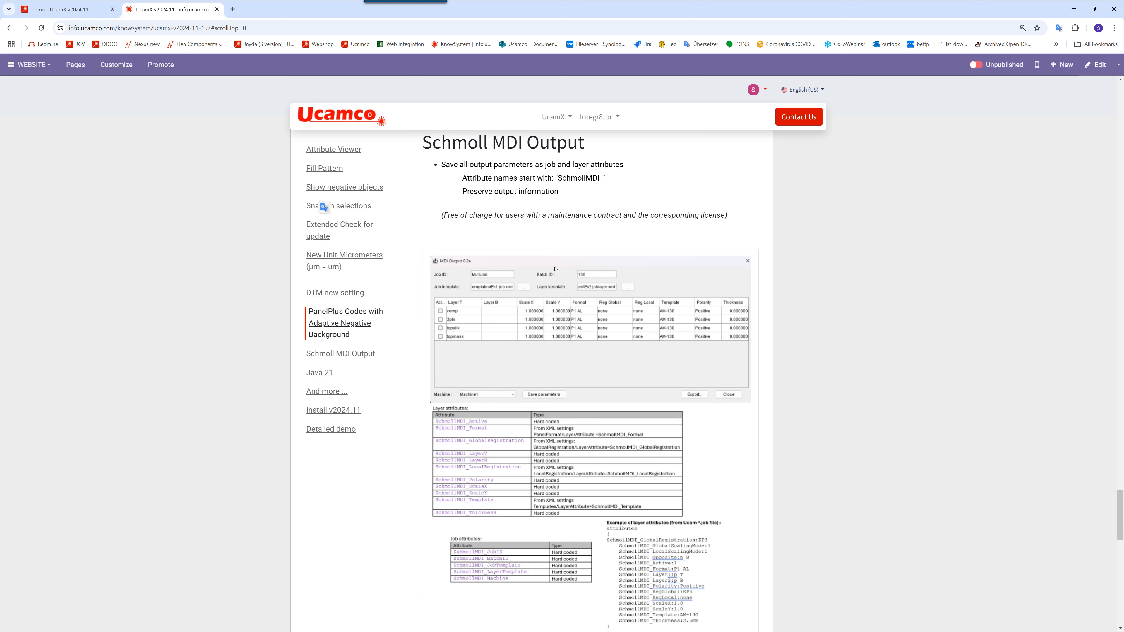
key(ctrl+plus)
key(ctrl+plus)
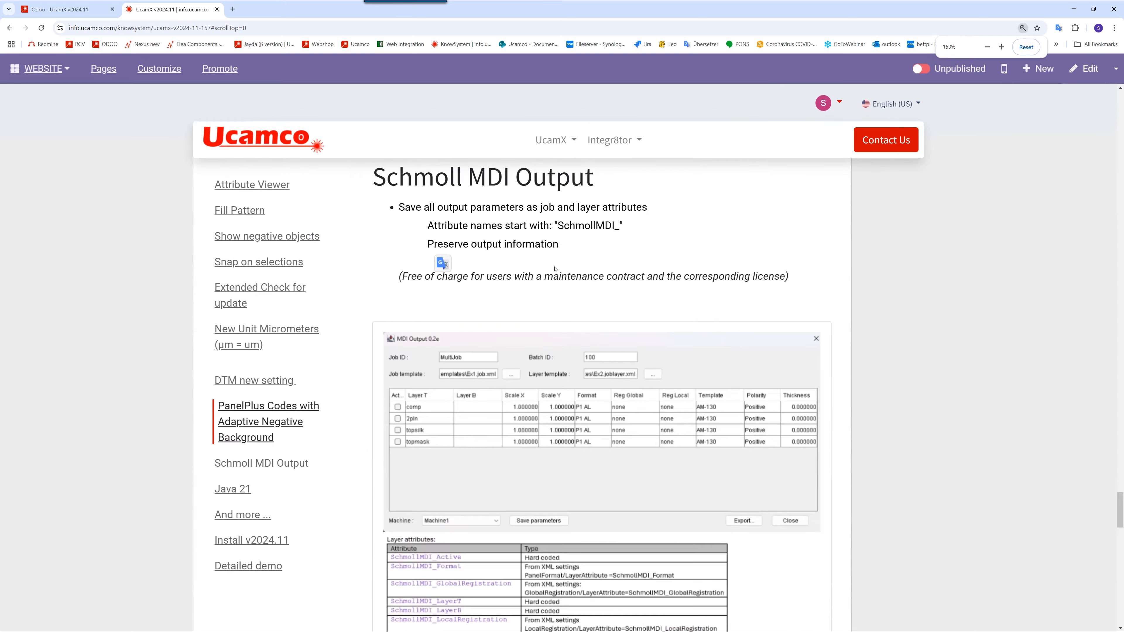
Examine the enlarged Schmoll MDI Output section, including the MDI Output dialog, the layer and job attribute tables and the job file example
key(ctrl+plus)
scroll(555, 270, down, 2)
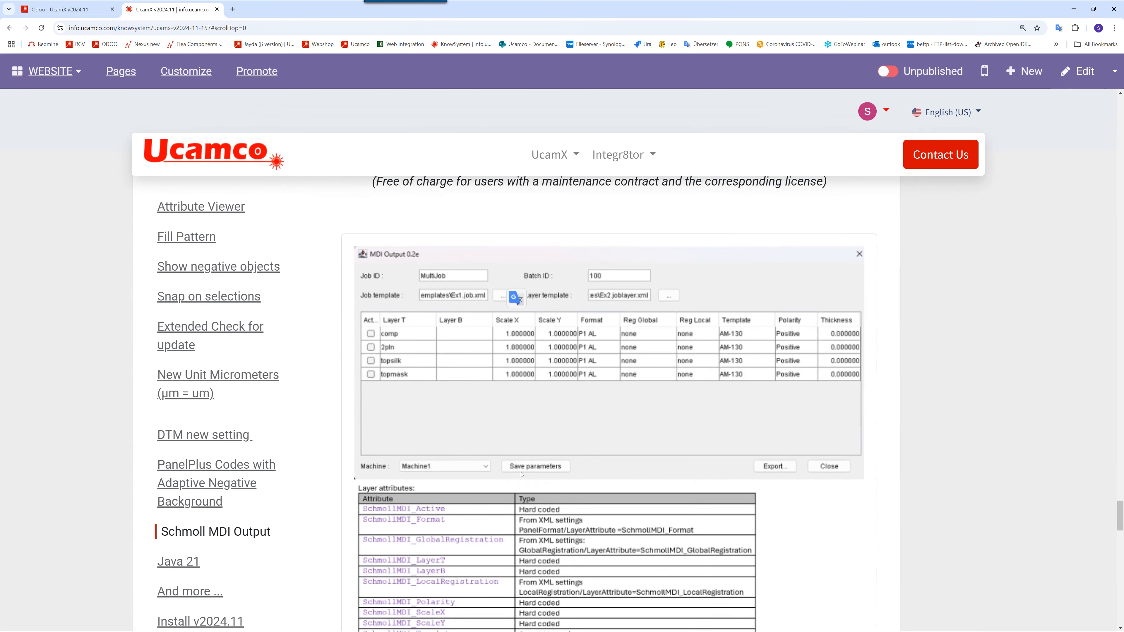
scroll(531, 469, down, 3)
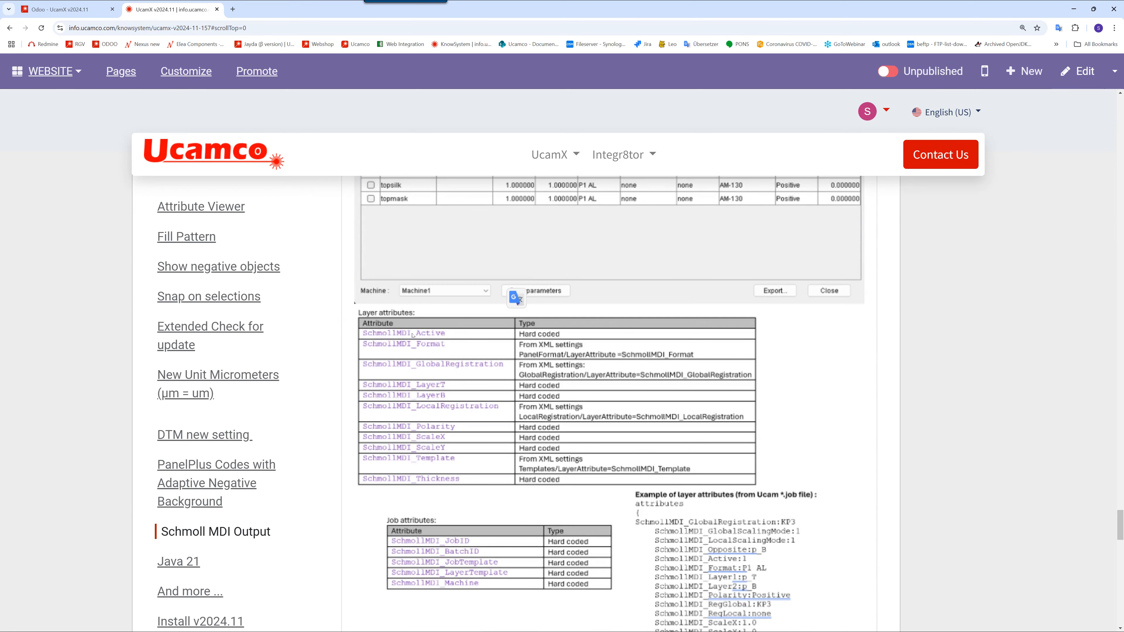
scroll(448, 481, down, 2)
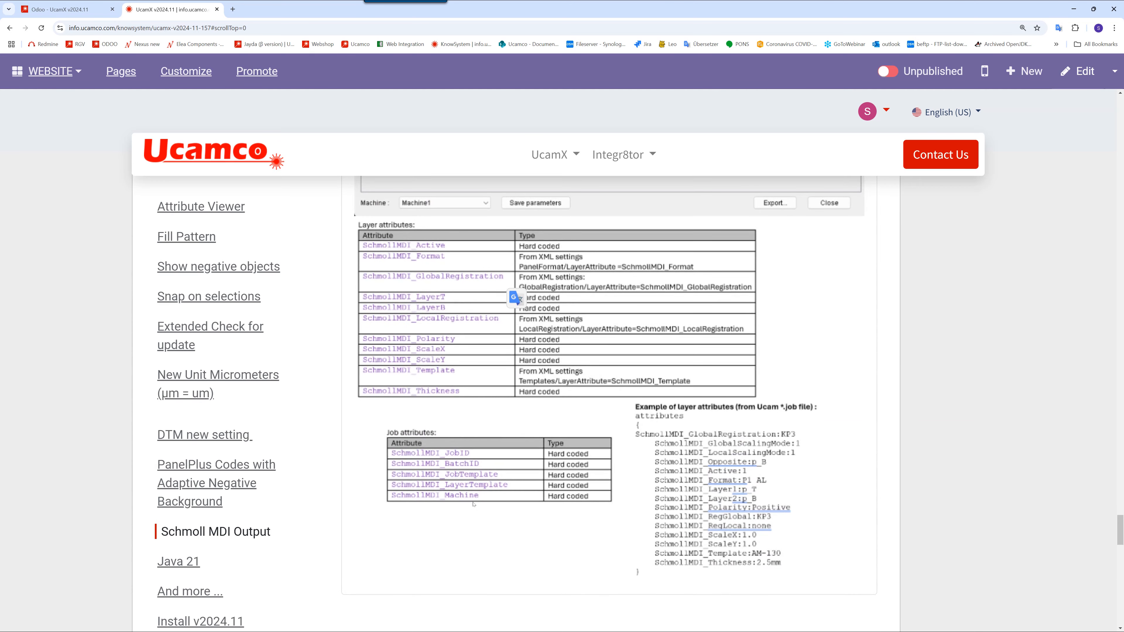
scroll(744, 465, down, 2)
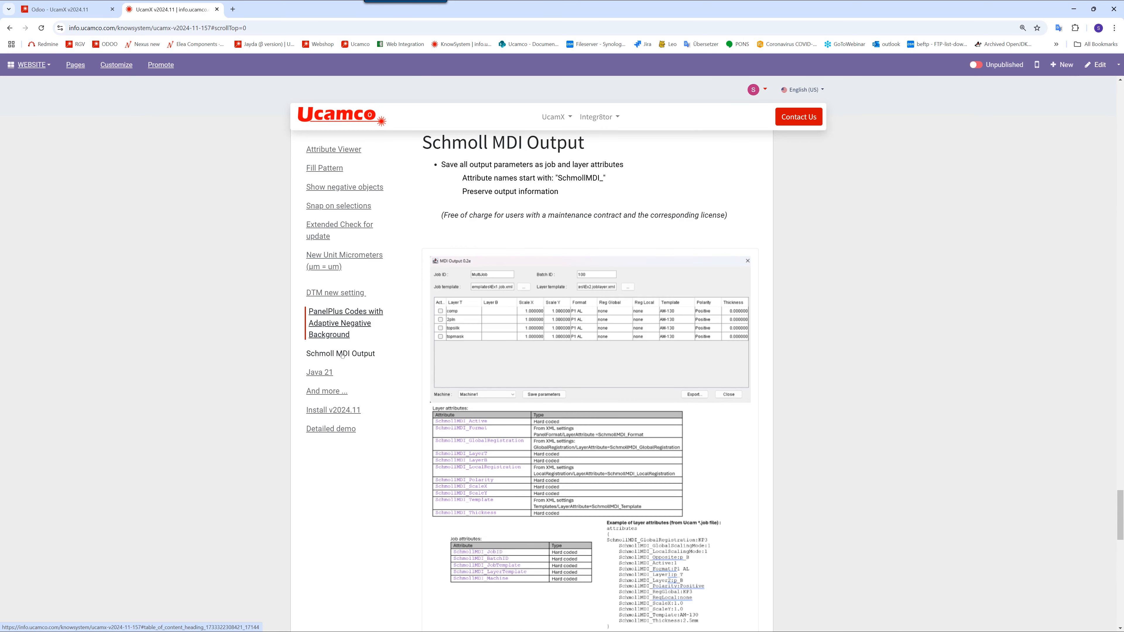
Go to the Java 21 section of the release notes and read on through the And more and Install v2024.11 sections
click(327, 374)
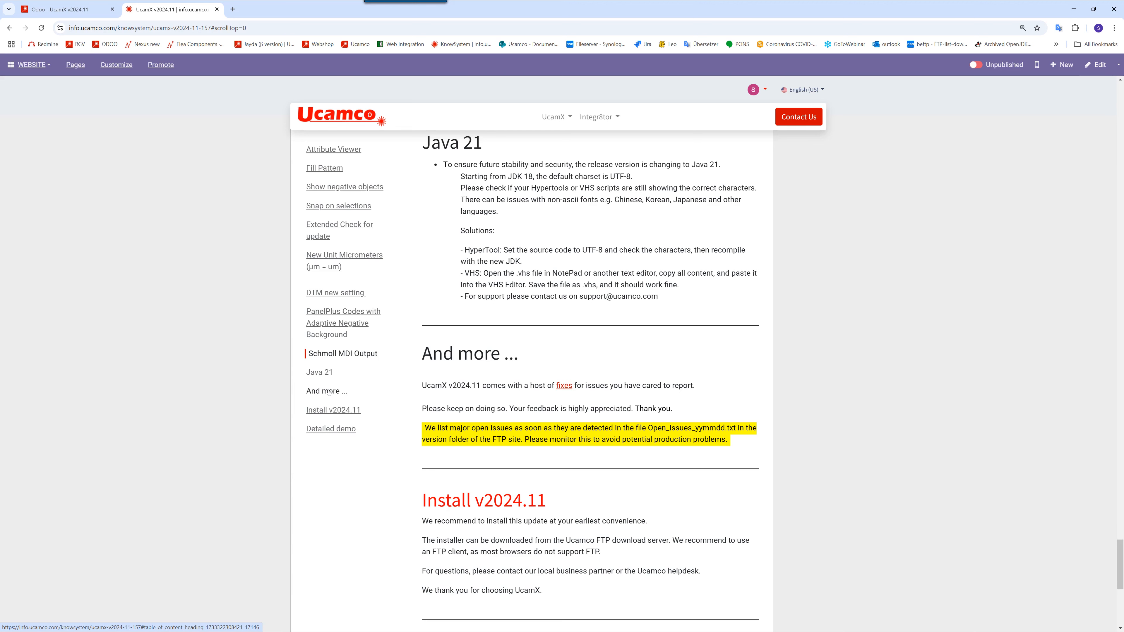
scroll(328, 392, down, 2)
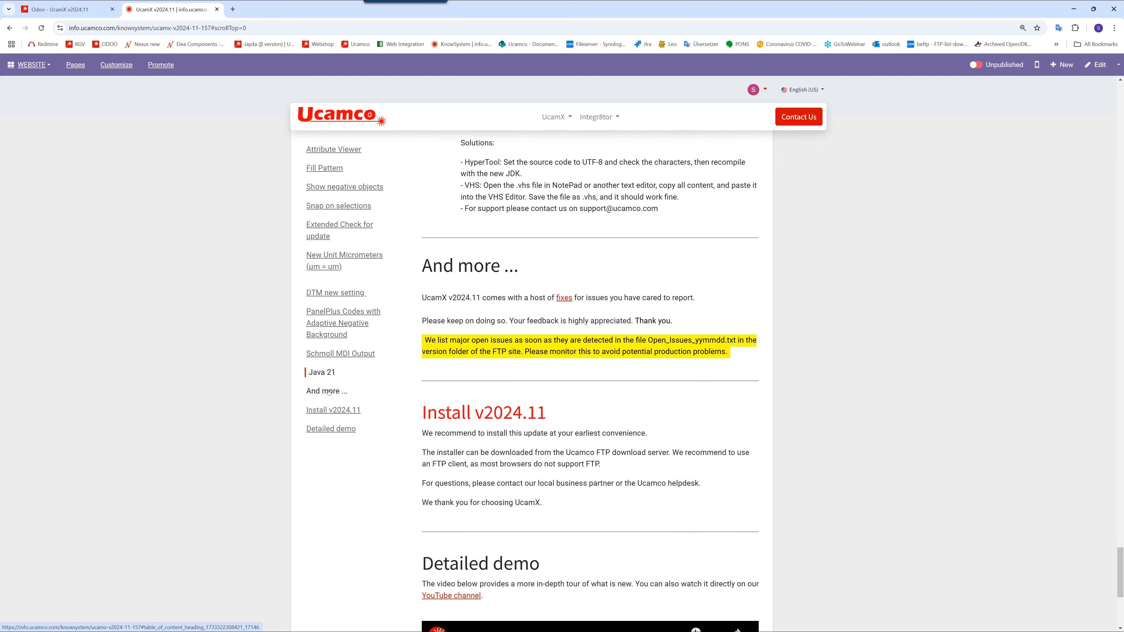